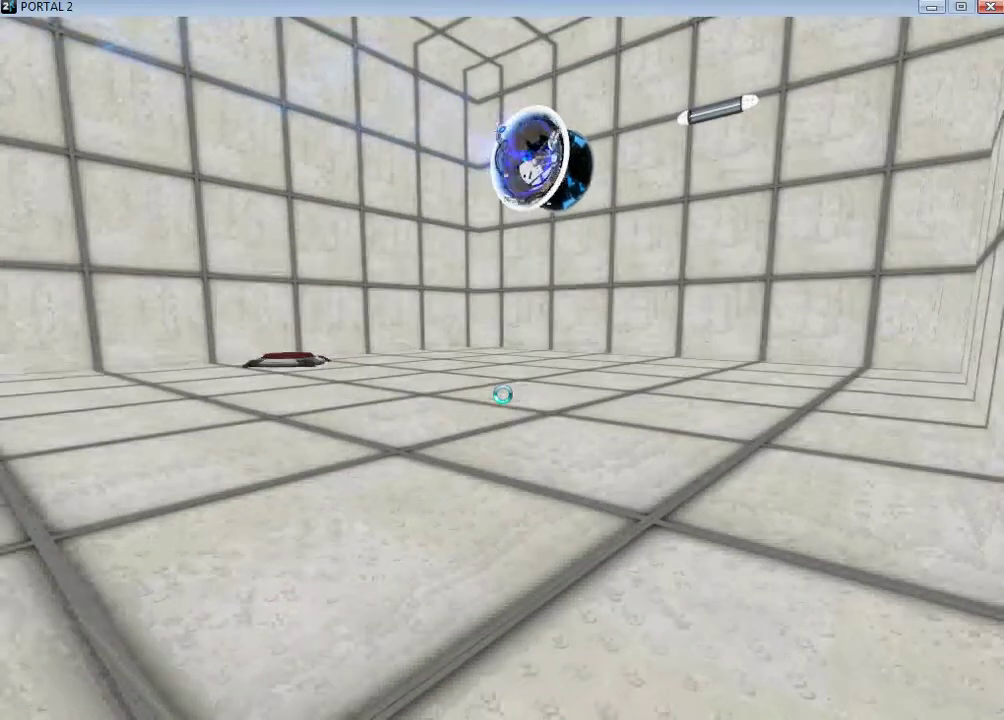
key(w)
key(w)
key(w)
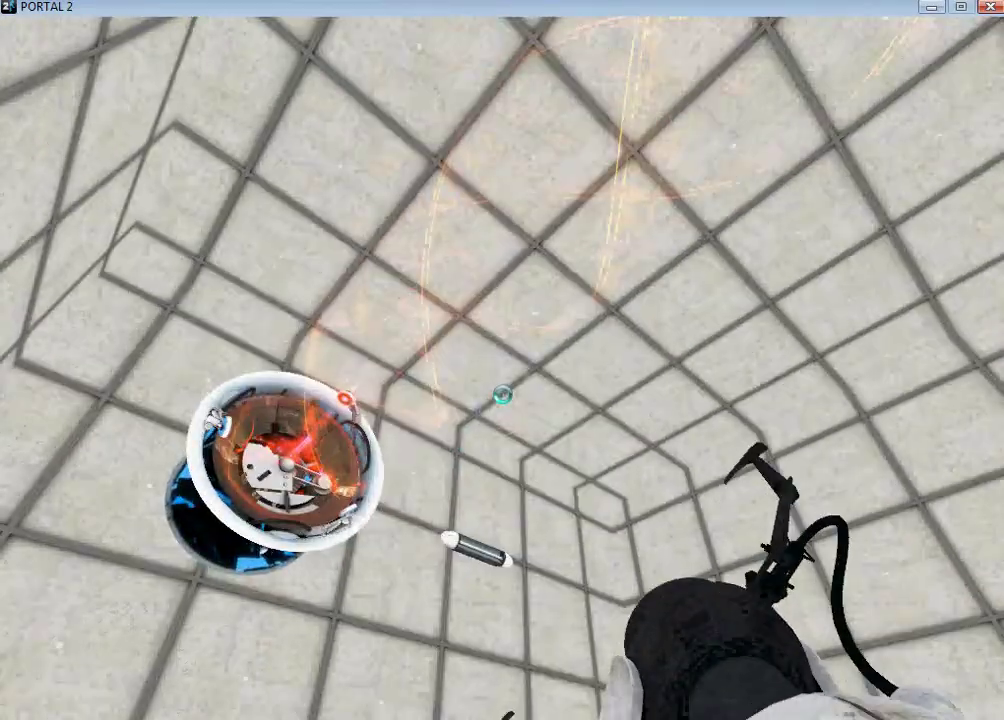
key(w)
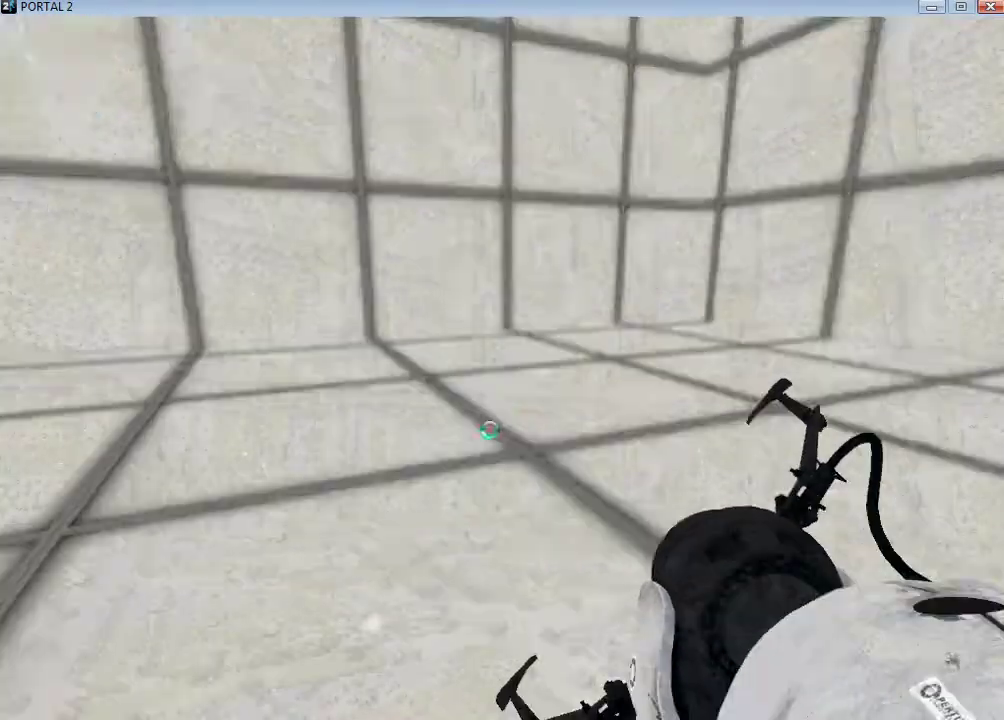
key(w)
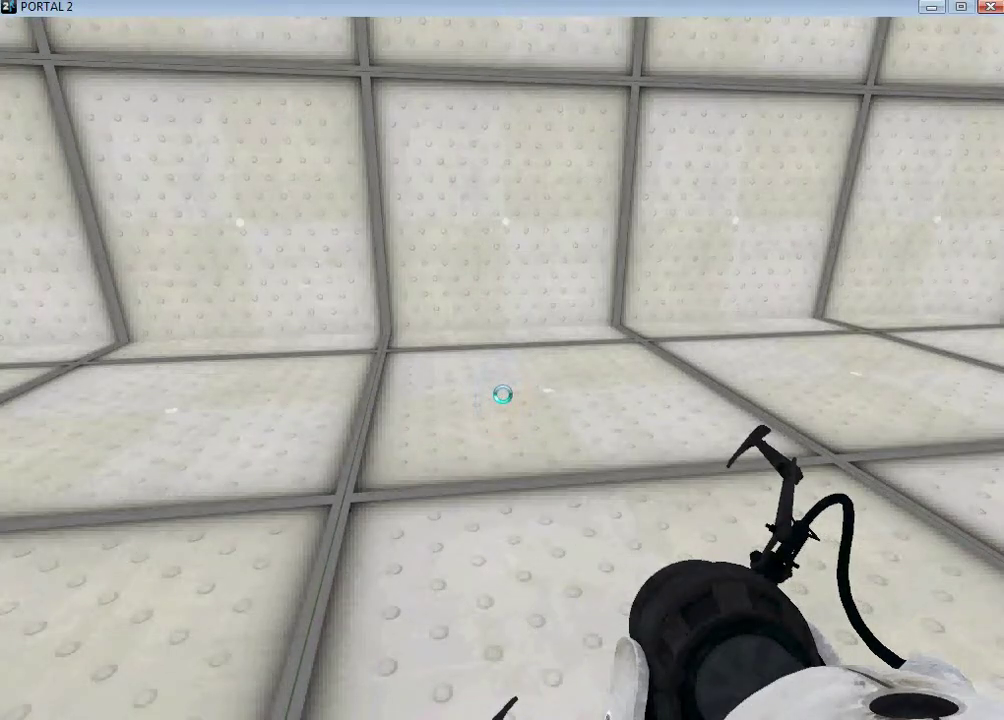
Quit Portal 2 and confirm, returning to the Hammer editor
key(Escape)
click(247, 561)
click(160, 674)
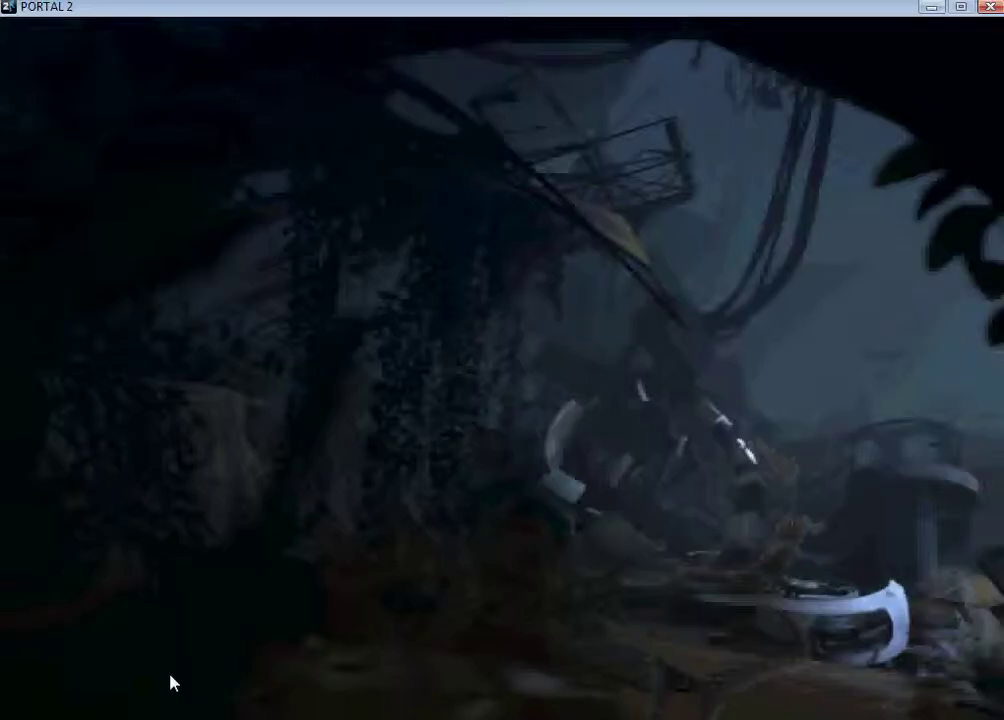
click(231, 624)
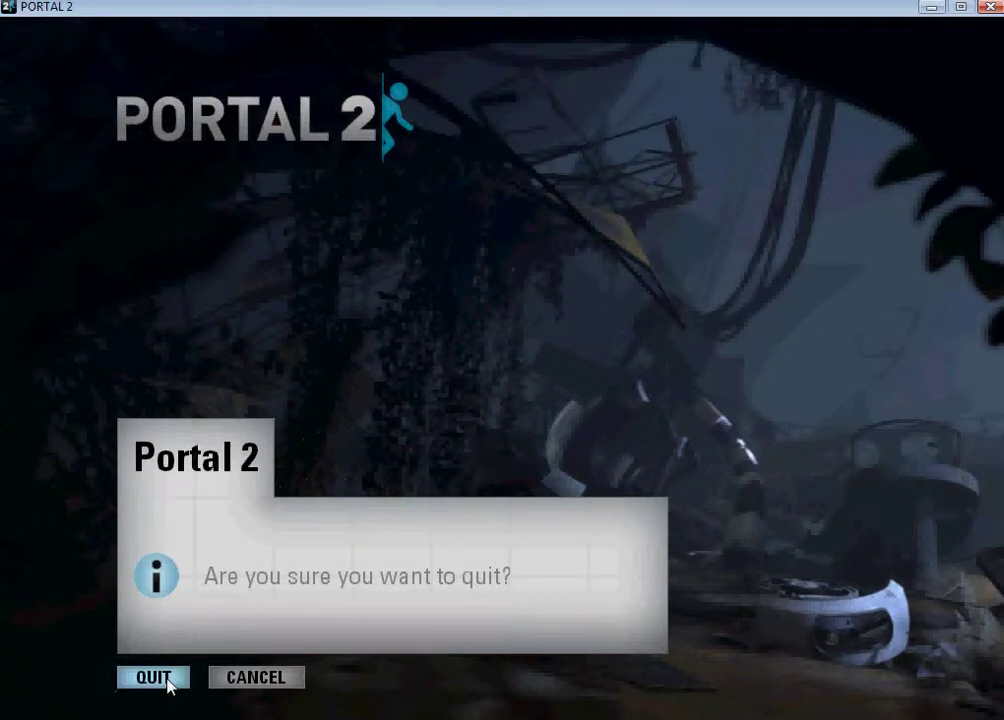
click(154, 677)
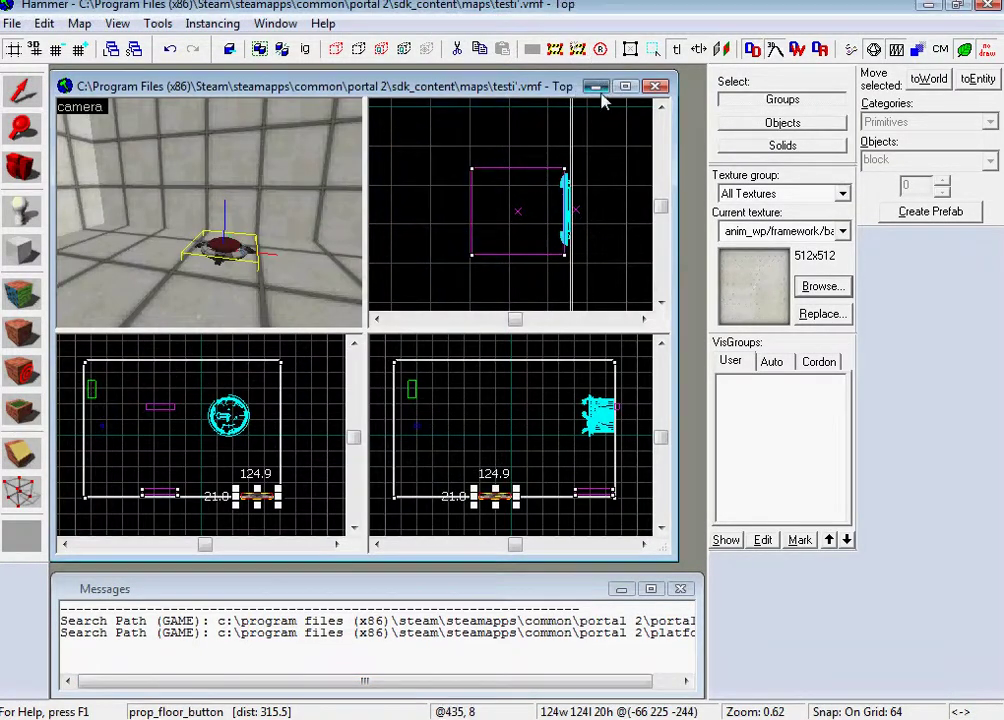
Close the testi.vmf map and create a new empty map
click(655, 86)
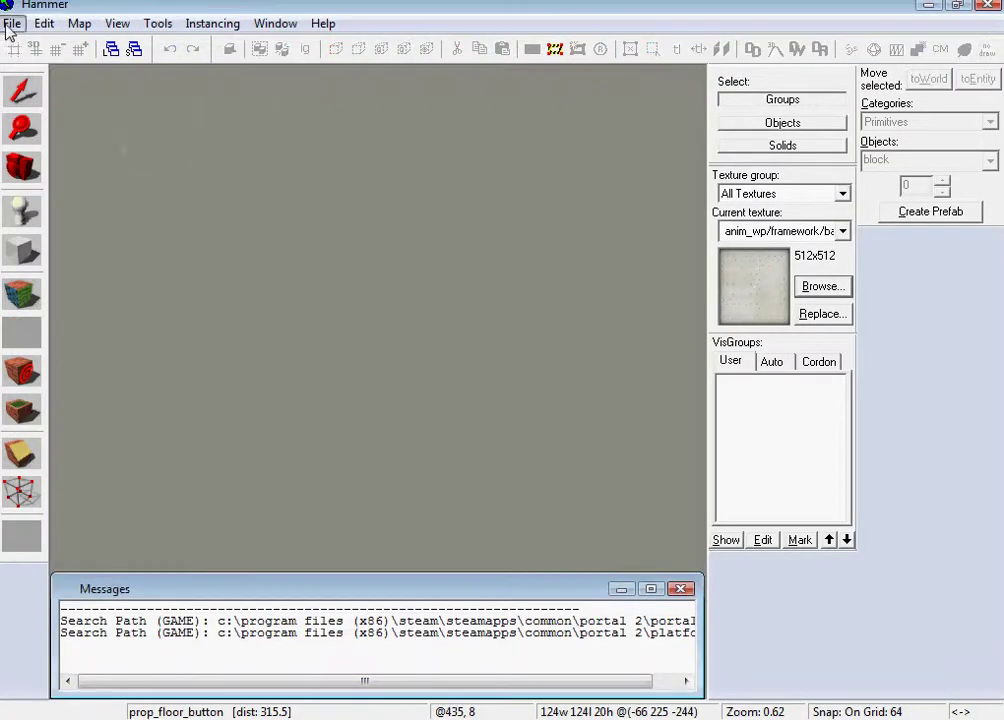
click(12, 23)
click(35, 45)
click(22, 253)
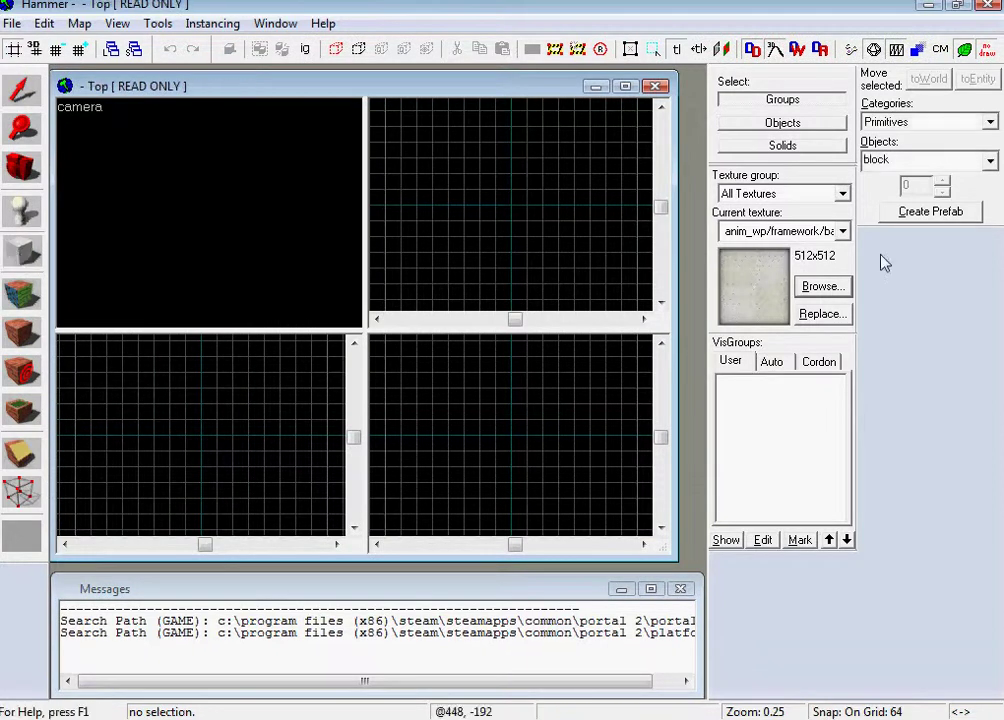
Create a block brush 960 units wide, 640 units long and 576 units high for the room
drag(385, 108, 623, 289)
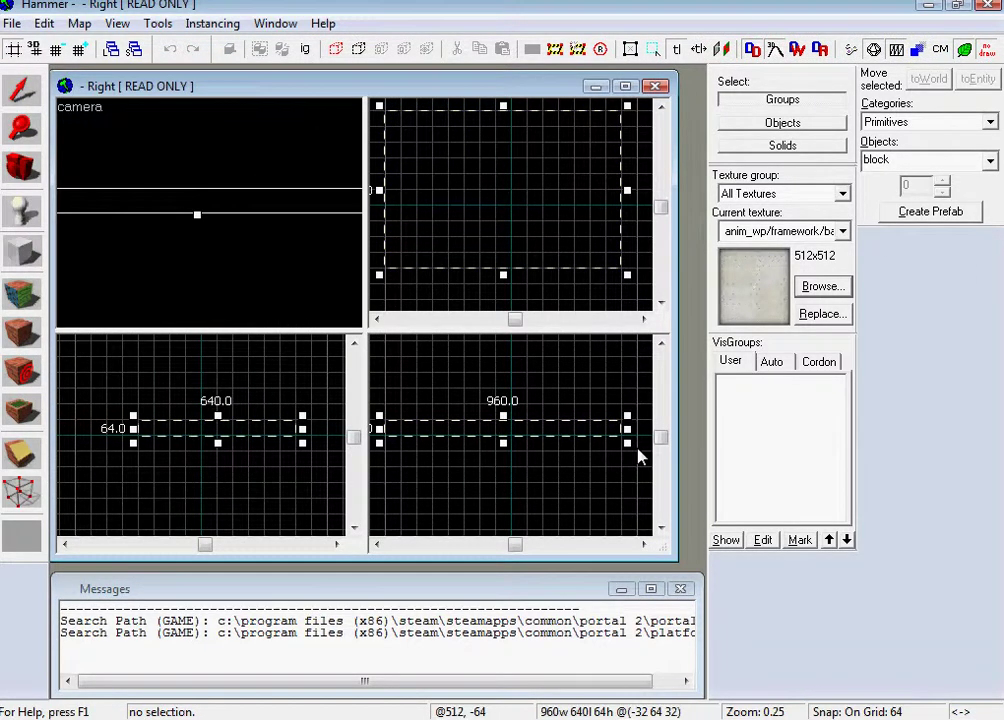
drag(639, 455, 630, 387)
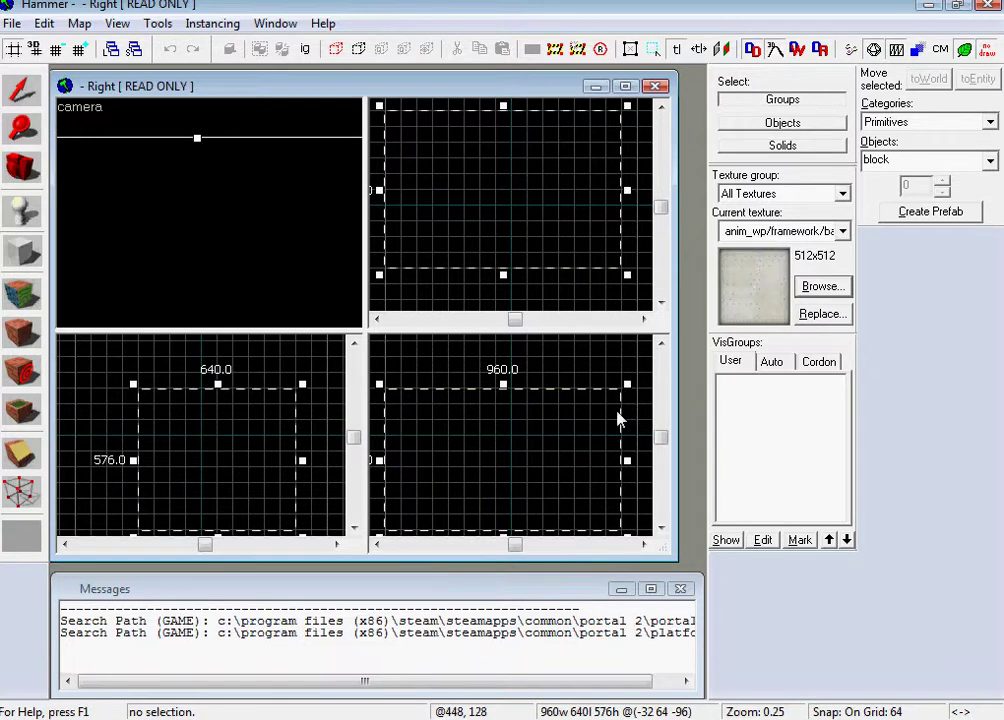
key(Return)
Hollow the block into a room with walls 4 units thick
click(158, 23)
click(190, 68)
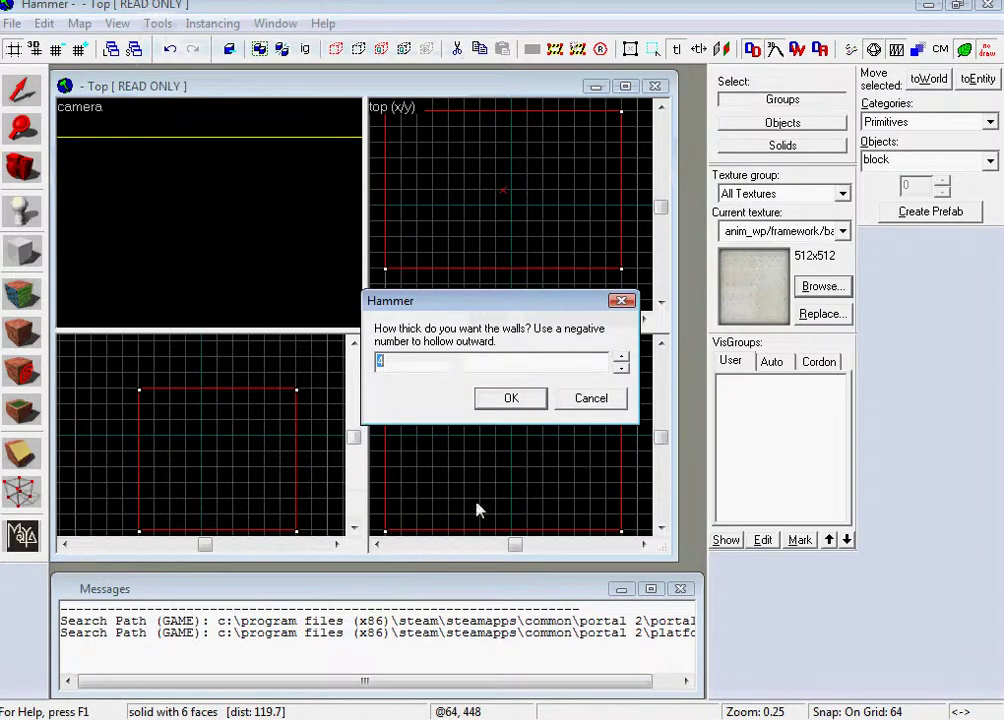
click(495, 397)
Place an info_player_start entity near one corner inside the room
click(21, 210)
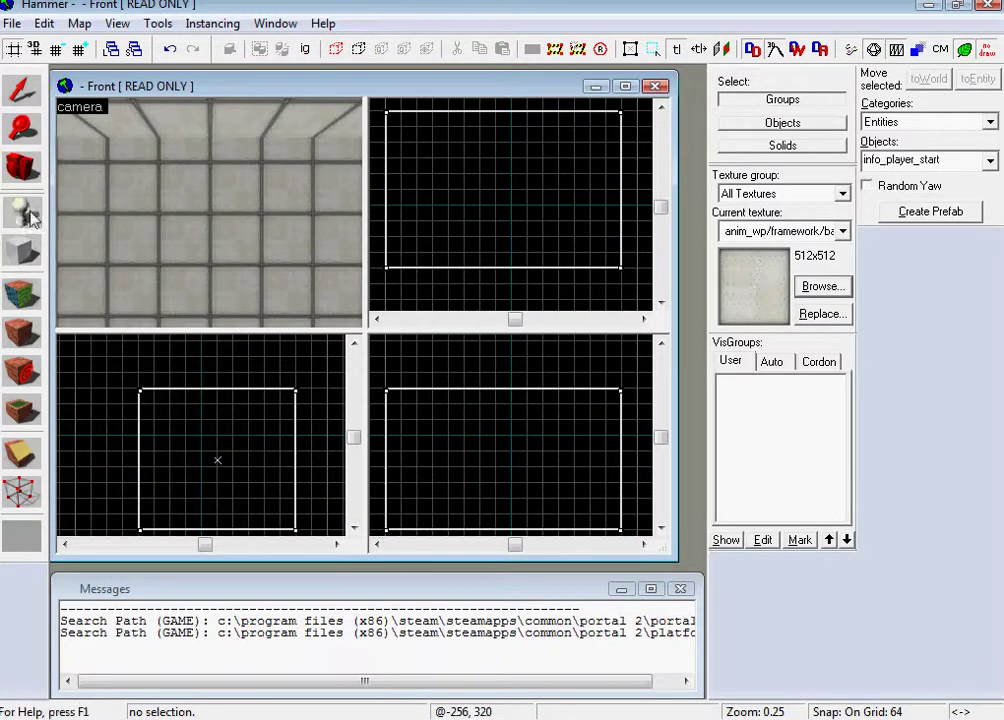
click(589, 127)
key(Return)
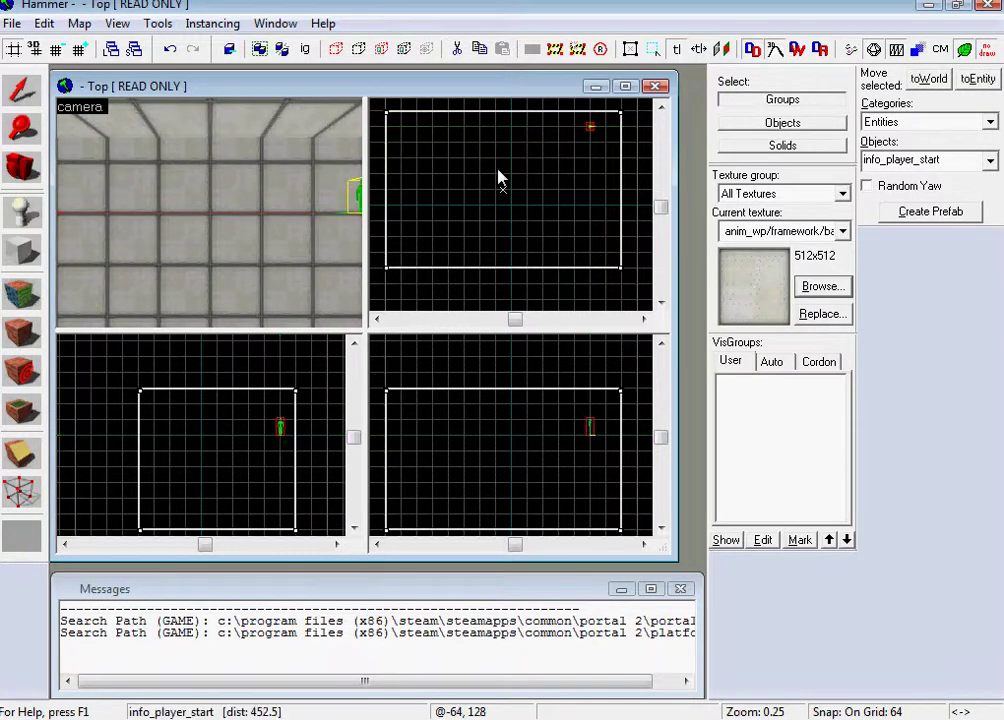
click(592, 132)
key(Escape)
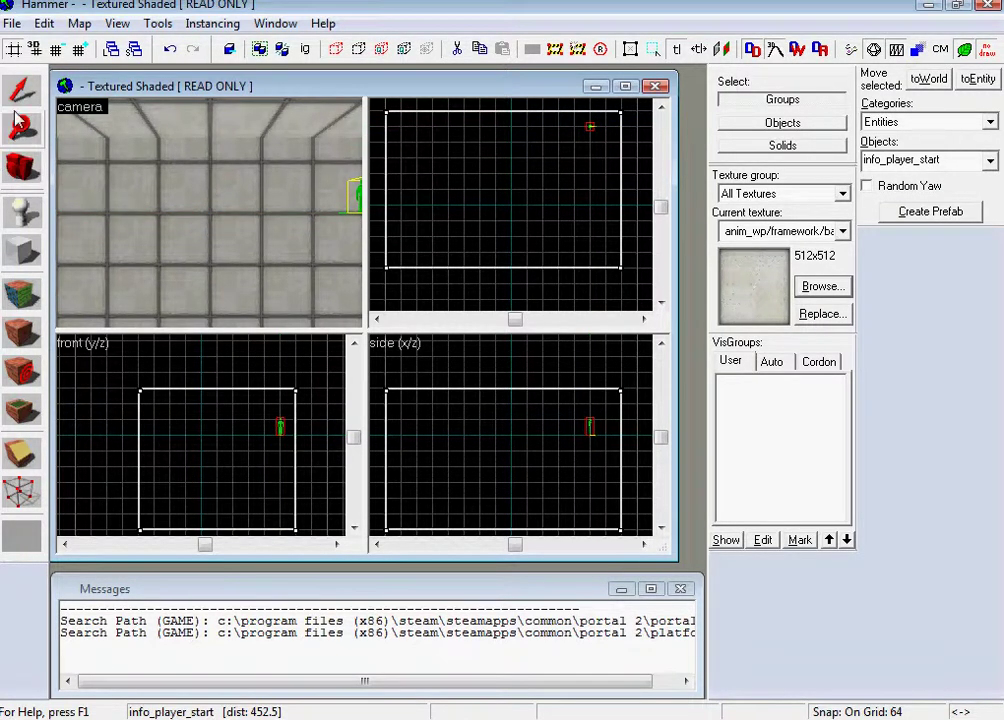
Duplicate the player start about 128 units straight below the original
click(19, 97)
key(z)
key(z)
scroll(240, 190, up, 4)
key(z)
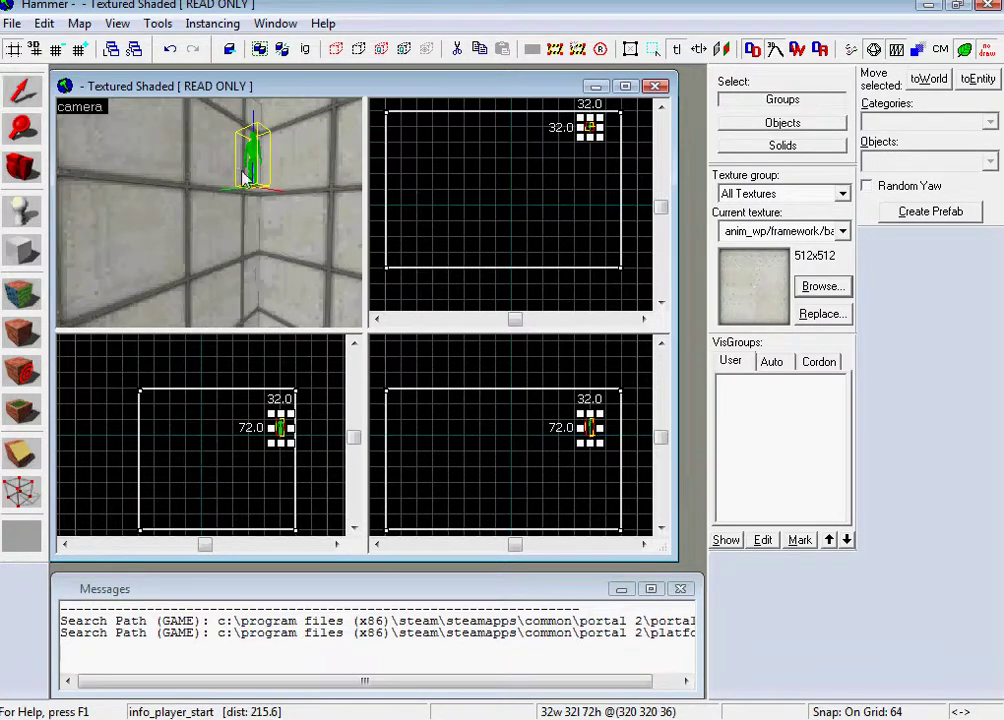
scroll(639, 493, up, 5)
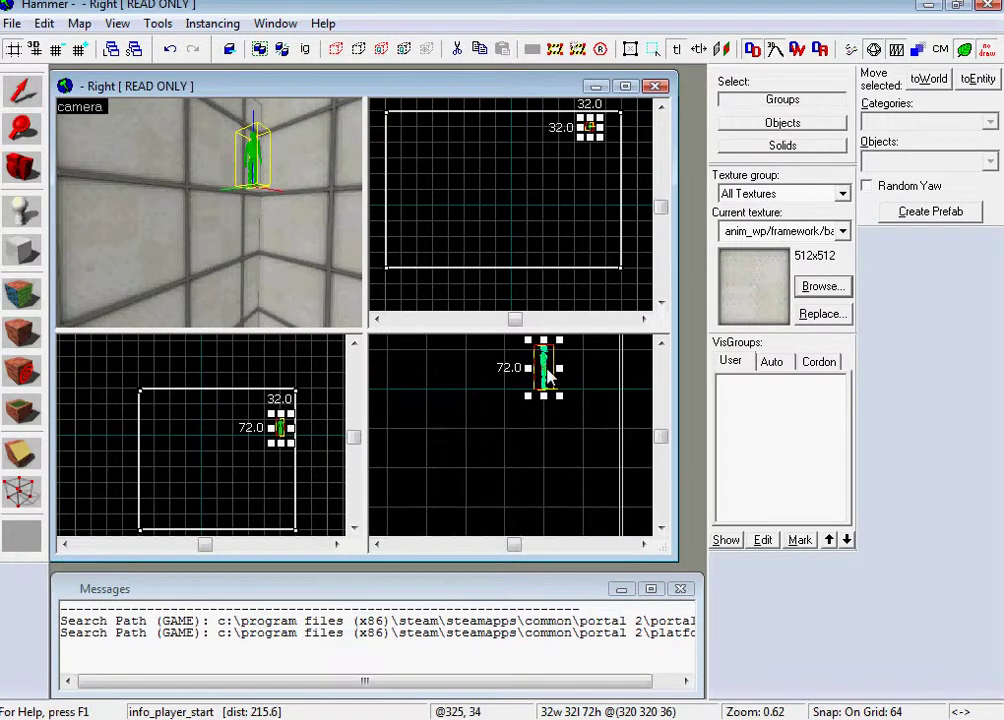
shift+drag(549, 375, 553, 442)
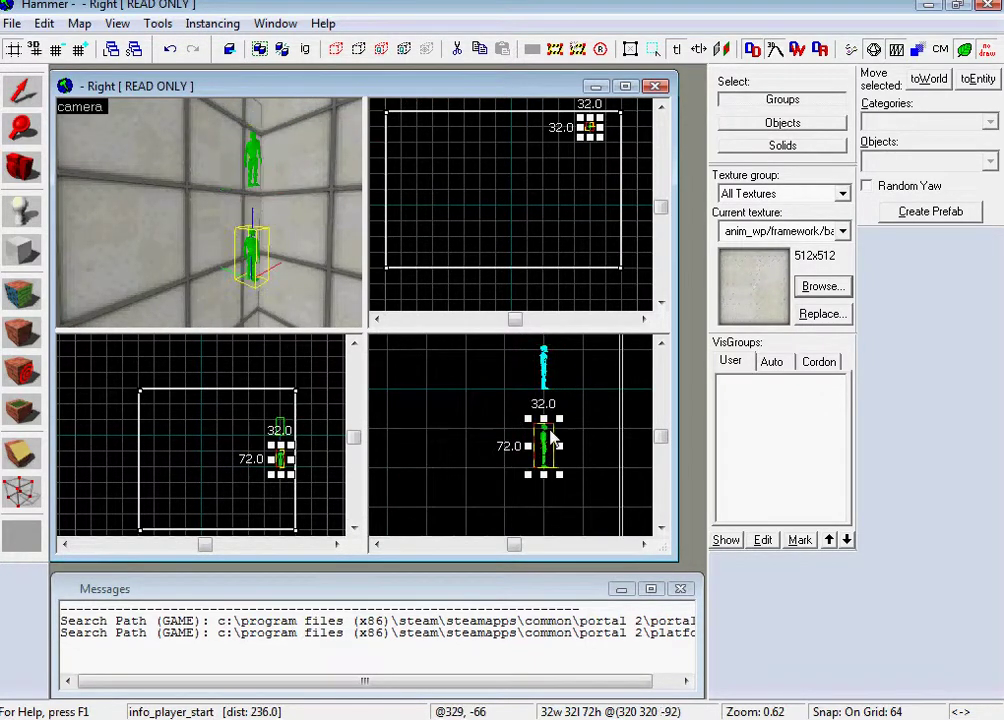
Change the class of the lower copy to weapon_portalgun and apply it
double_click(250, 250)
click(355, 215)
drag(361, 278, 362, 352)
click(300, 348)
click(782, 598)
click(702, 598)
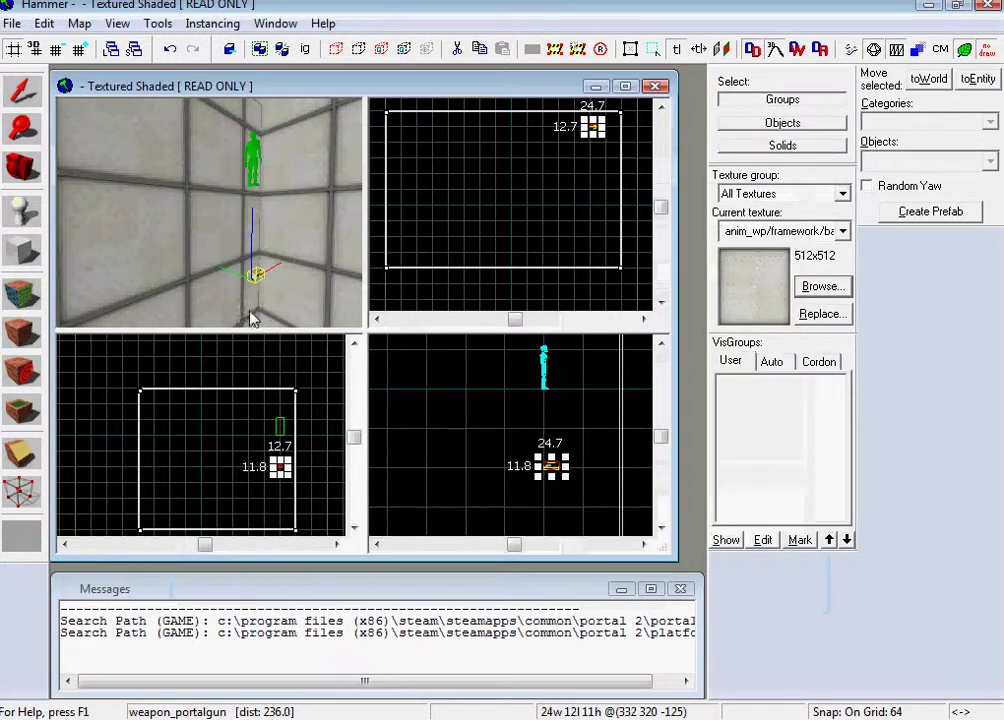
Place a new info_player_start entity on a wall of the room, away from the portal gun
key(z)
key(w)
key(z)
click(19, 210)
click(20, 210)
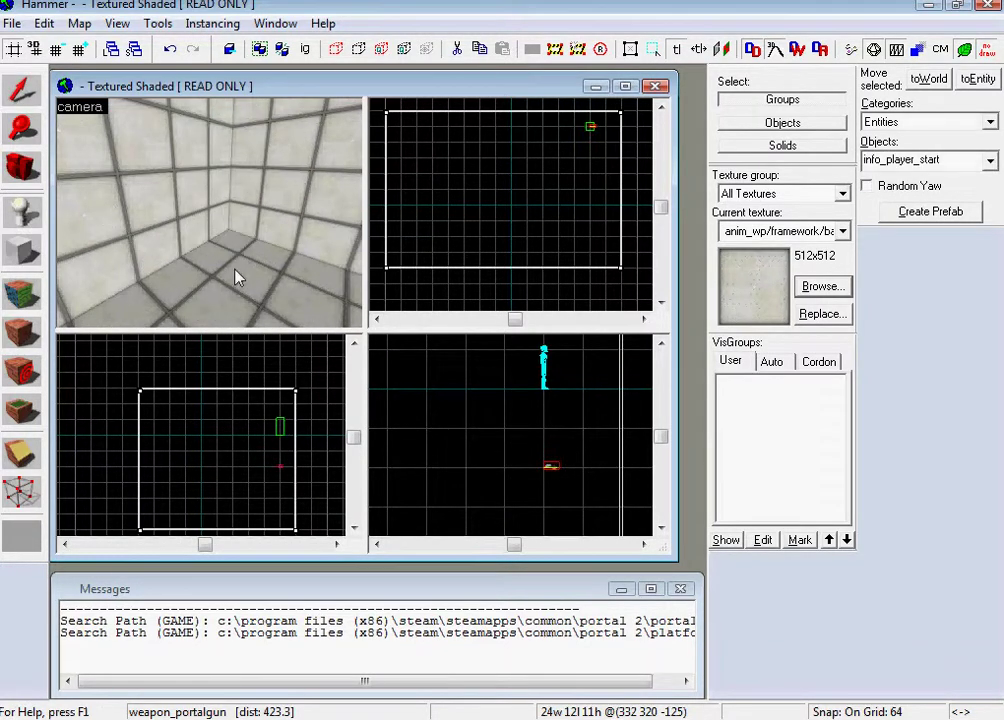
click(157, 148)
key(shift+s)
Change the class of the new wall entity to prop_tractor_beam and apply it
double_click(157, 140)
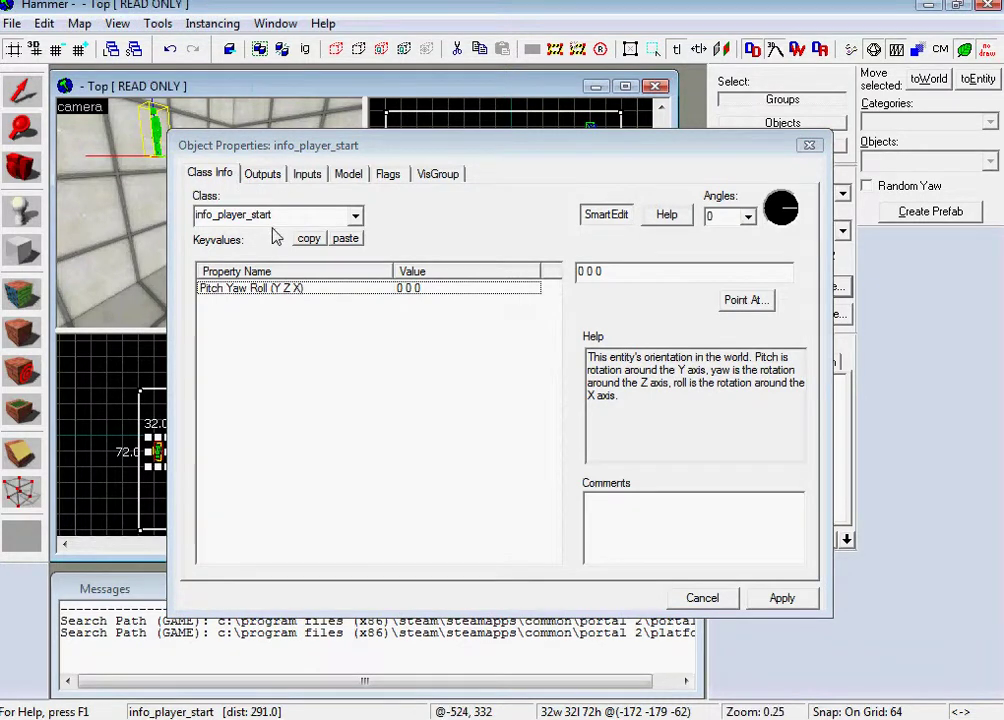
click(228, 228)
text(track)
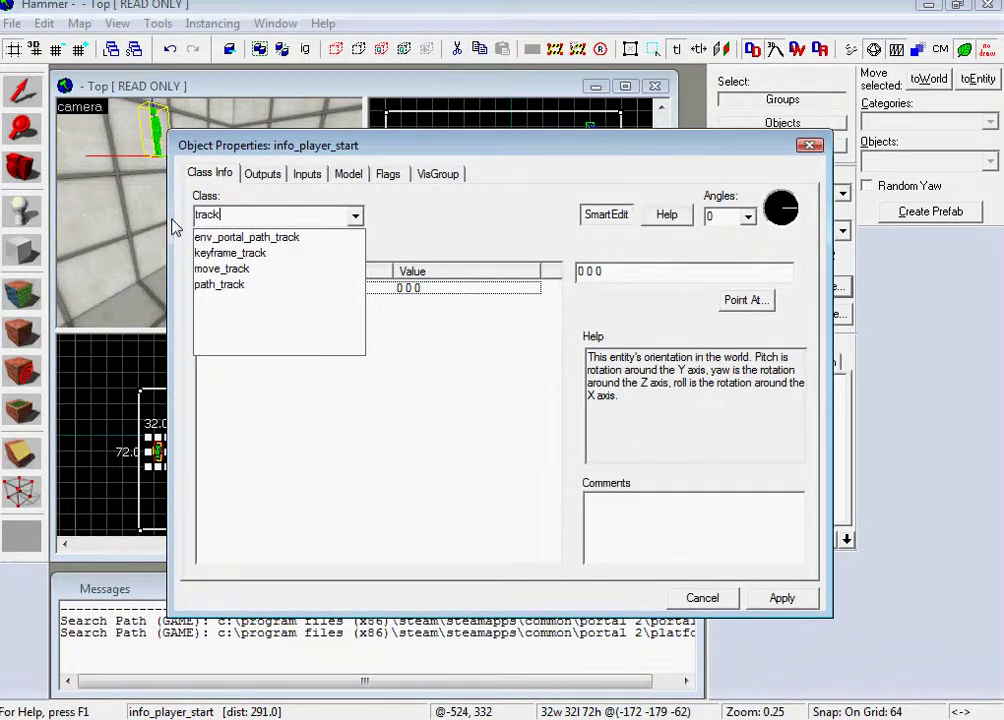
key(BackSpace)
text(y)
key(BackSpace)
text(t)
click(240, 236)
click(779, 598)
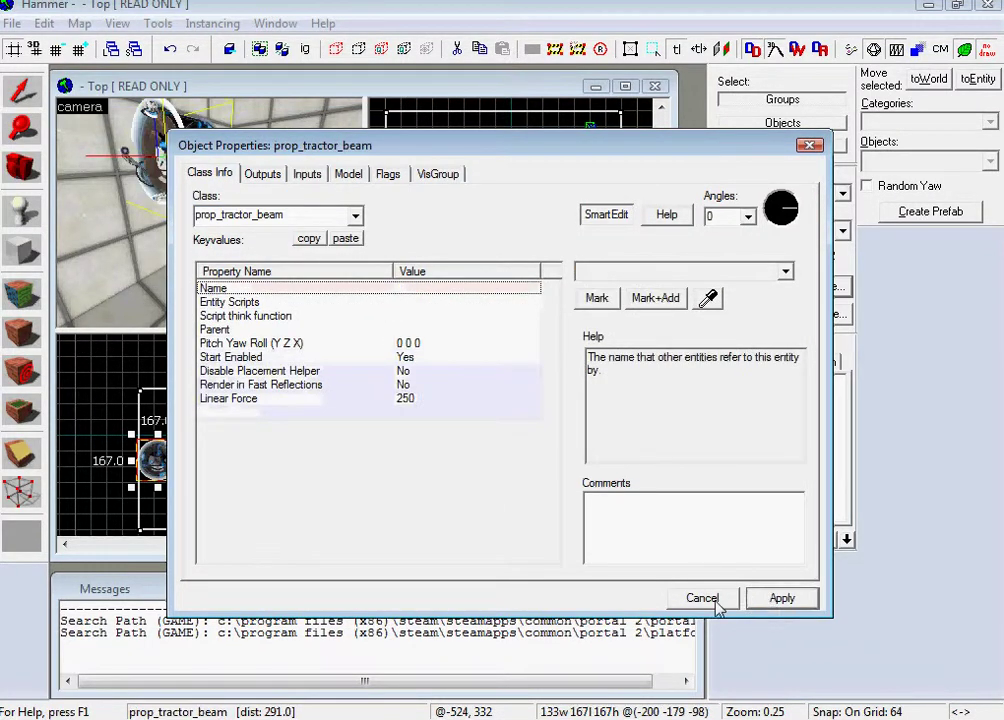
click(702, 598)
Turn off grid snapping and position the tractor beam with its back against the room's end wall
drag(478, 262, 408, 221)
click(79, 23)
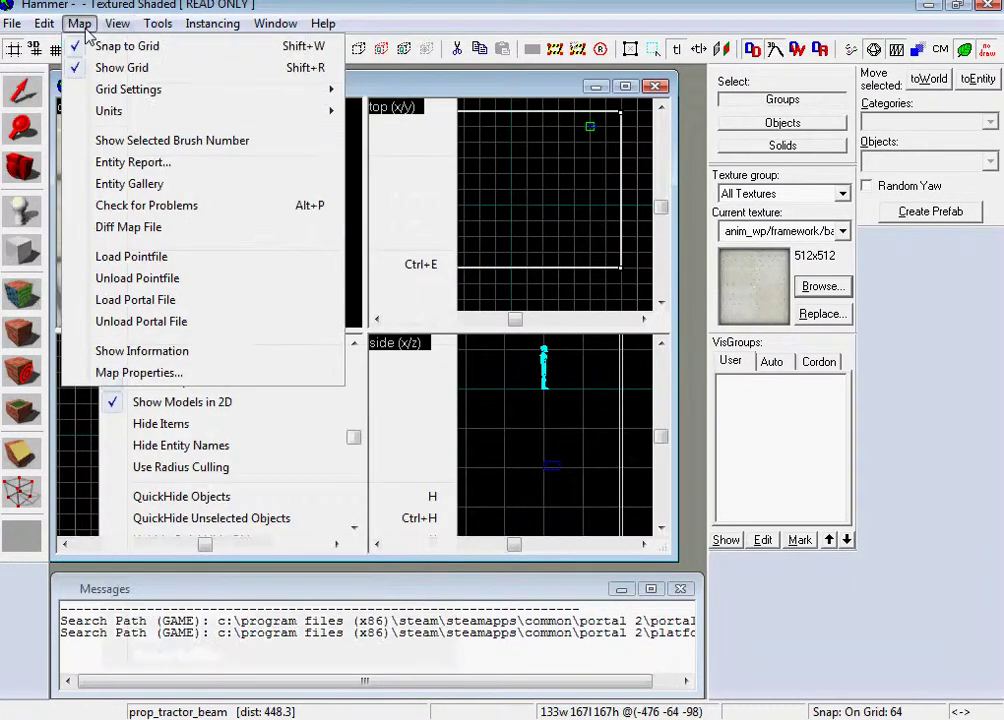
click(110, 46)
drag(398, 233, 404, 233)
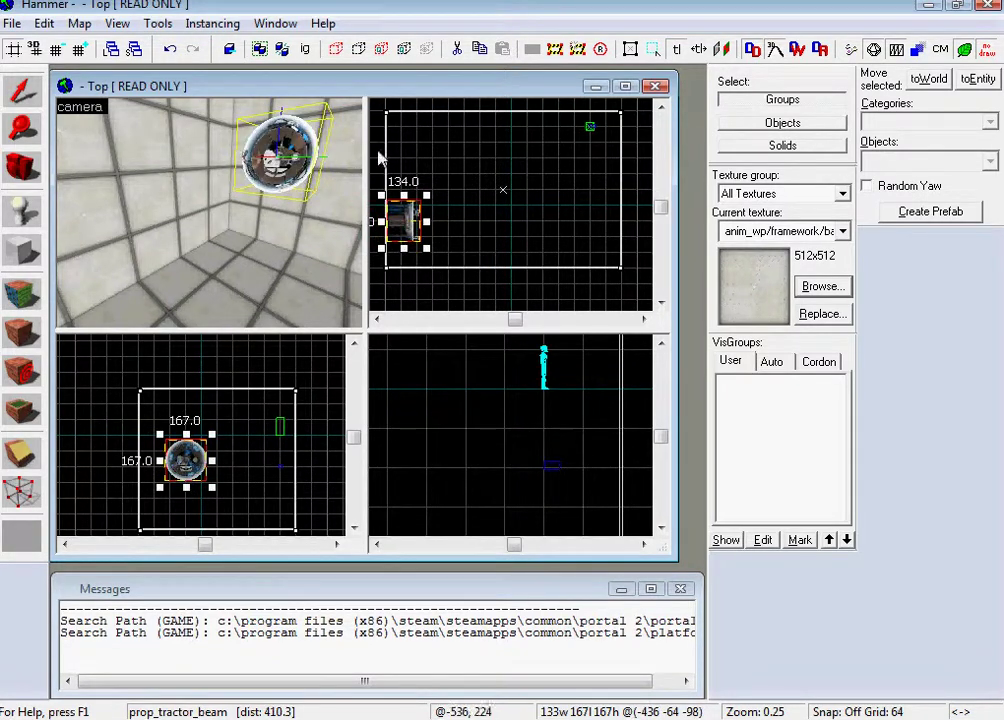
Place another info_player_start entity on the wall beside the tractor beam and select it
click(20, 212)
click(316, 187)
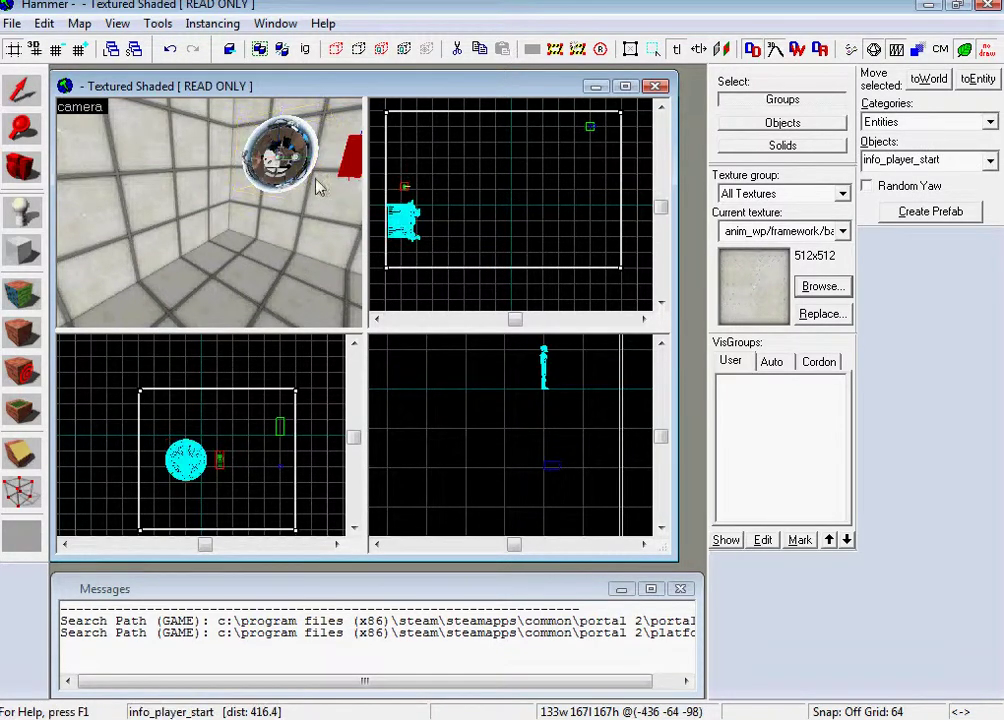
key(Right)
key(Right)
key(Right)
click(20, 92)
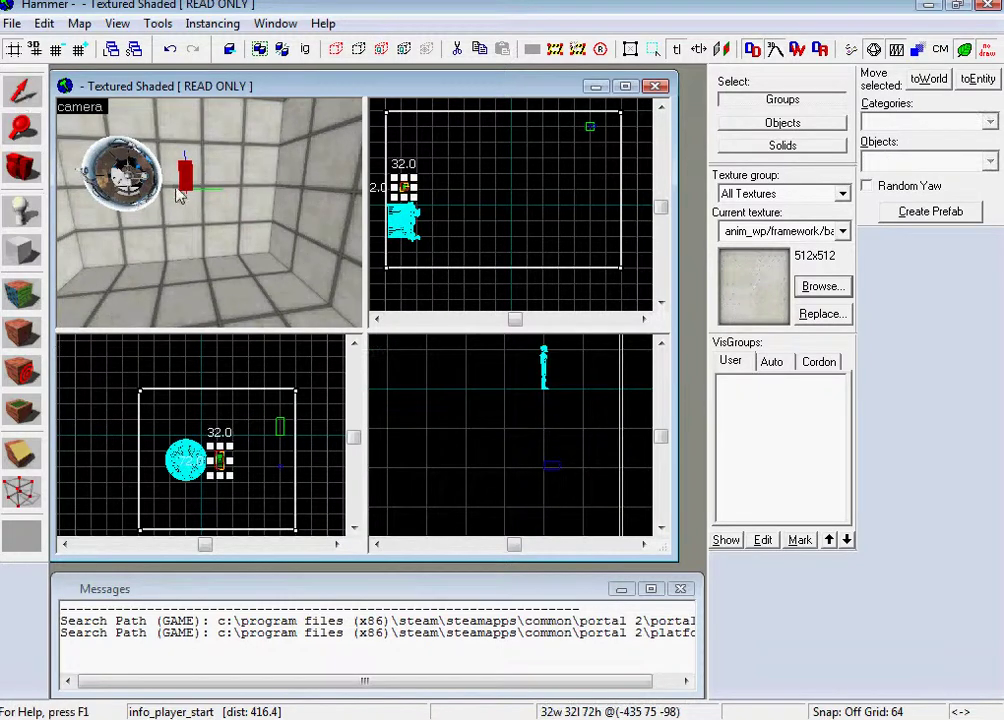
Change the class of the entity beside the tractor beam to prop_wall_projector and apply it
key(alt+Return)
text(proj)
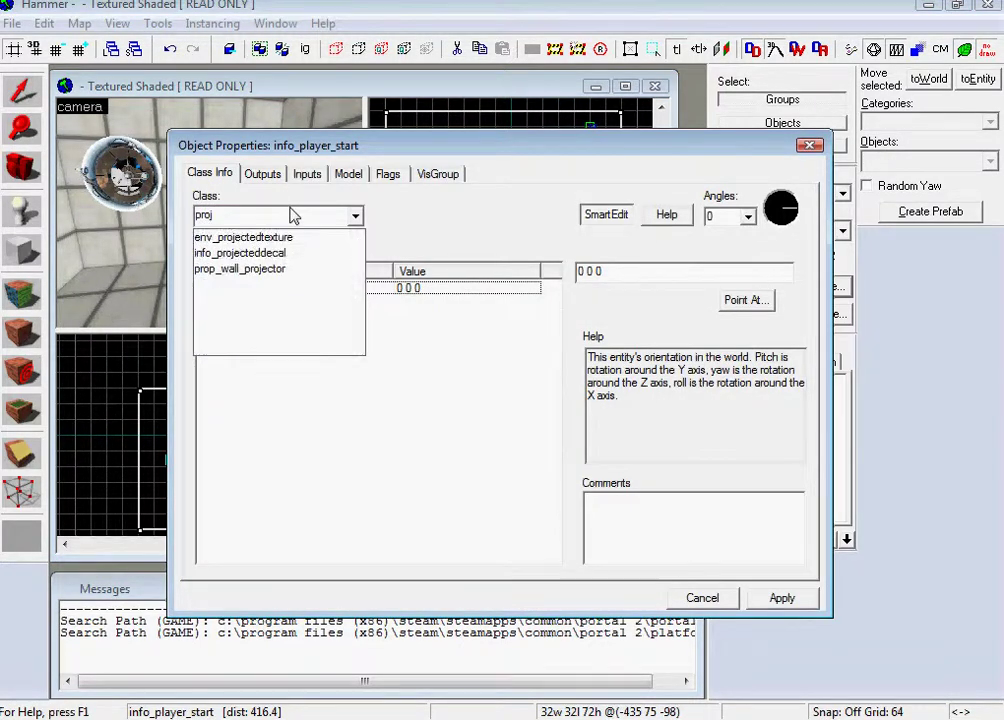
click(260, 268)
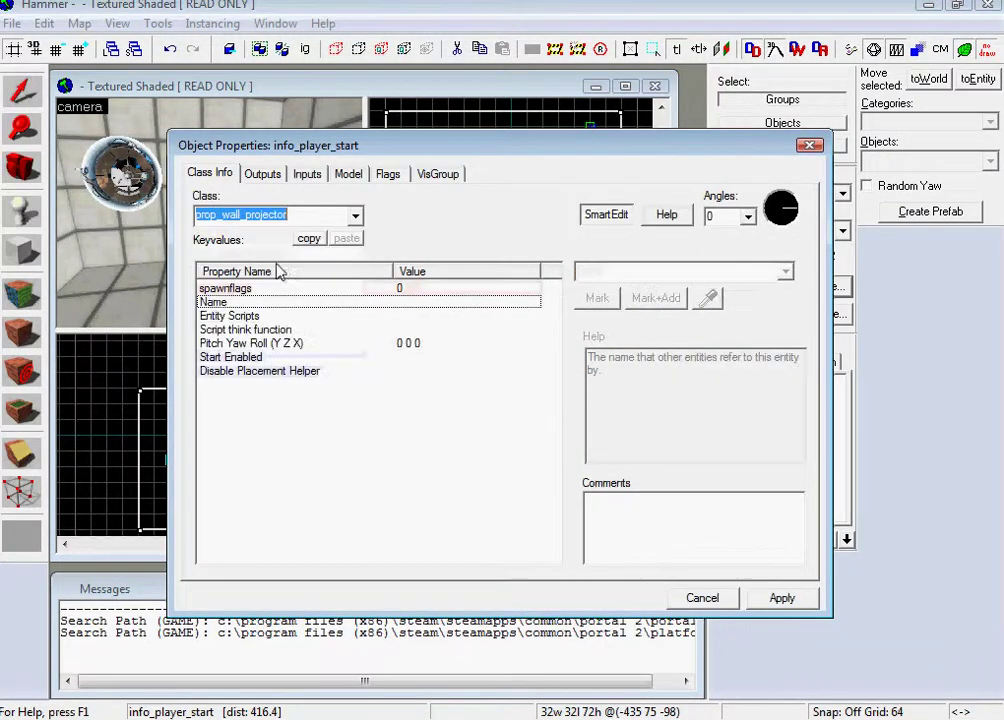
click(775, 599)
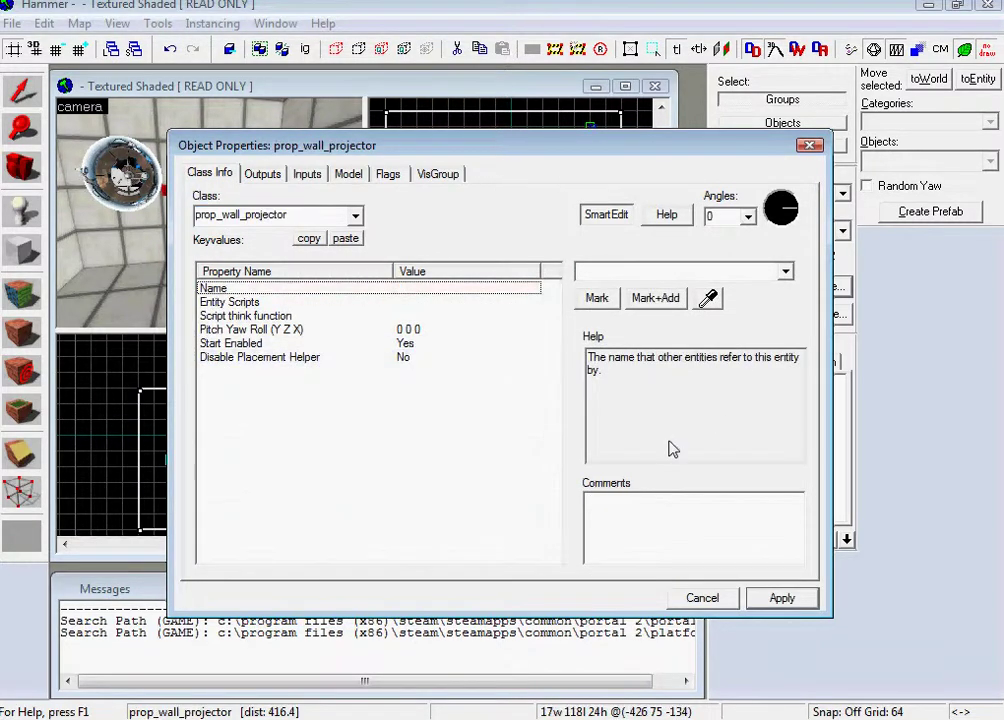
Name the wall projector "projector", set Start Enabled to No and apply the properties
text(projector)
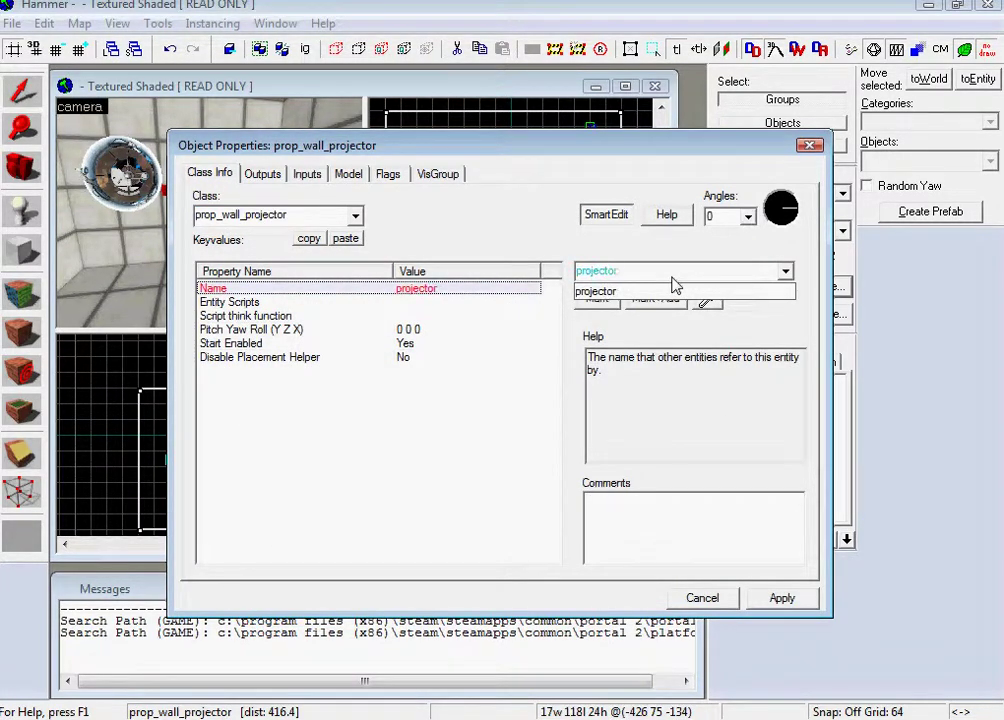
click(385, 335)
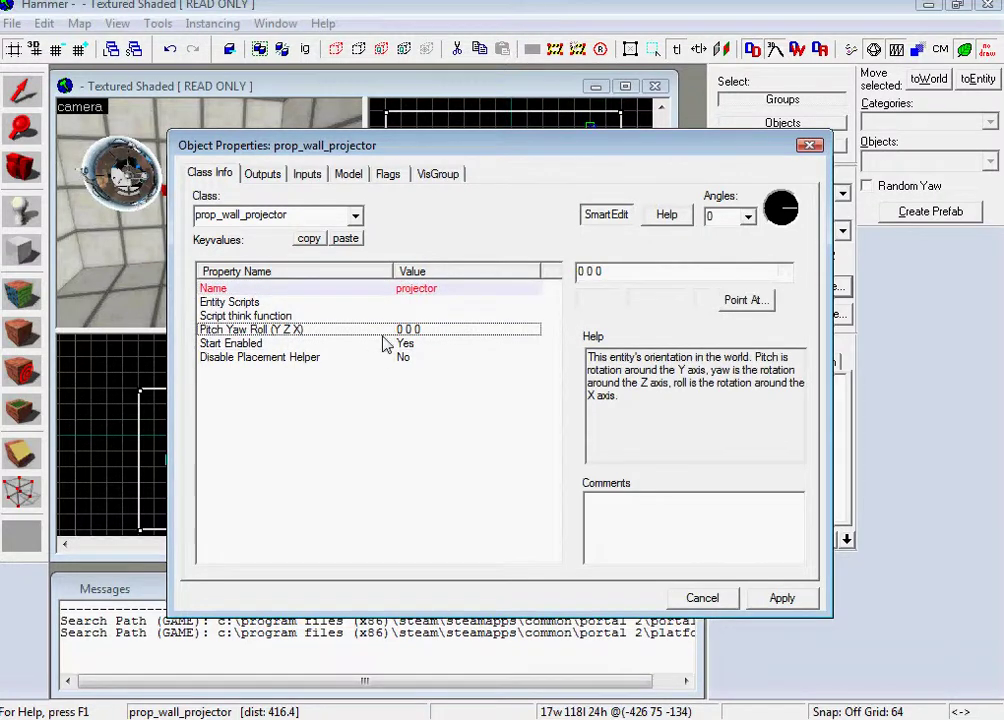
click(405, 344)
click(757, 273)
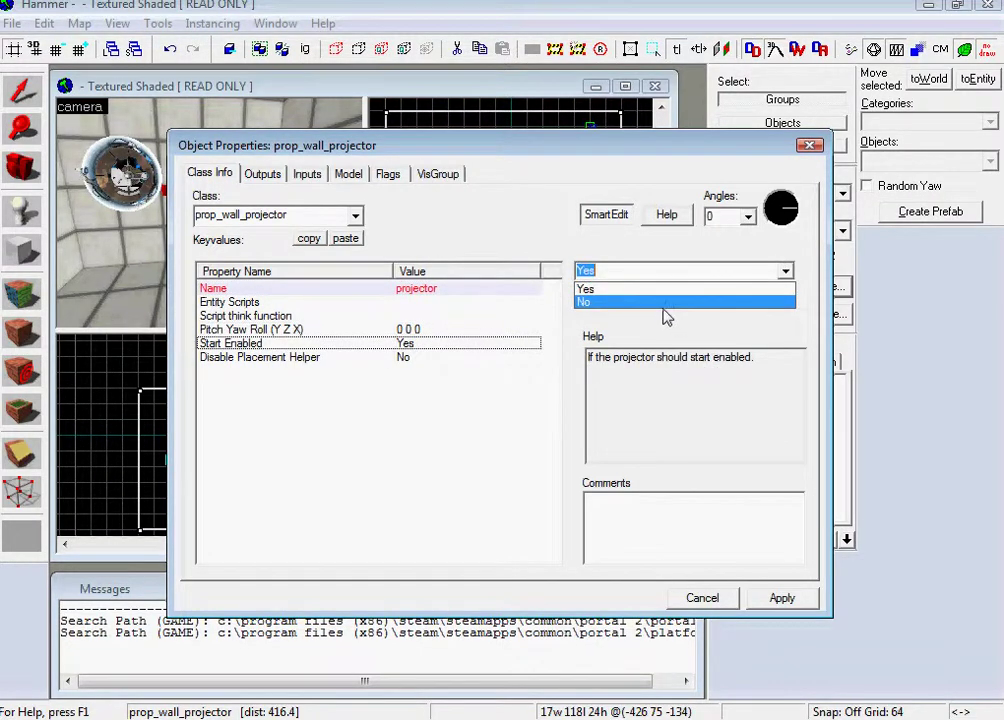
click(686, 302)
click(780, 597)
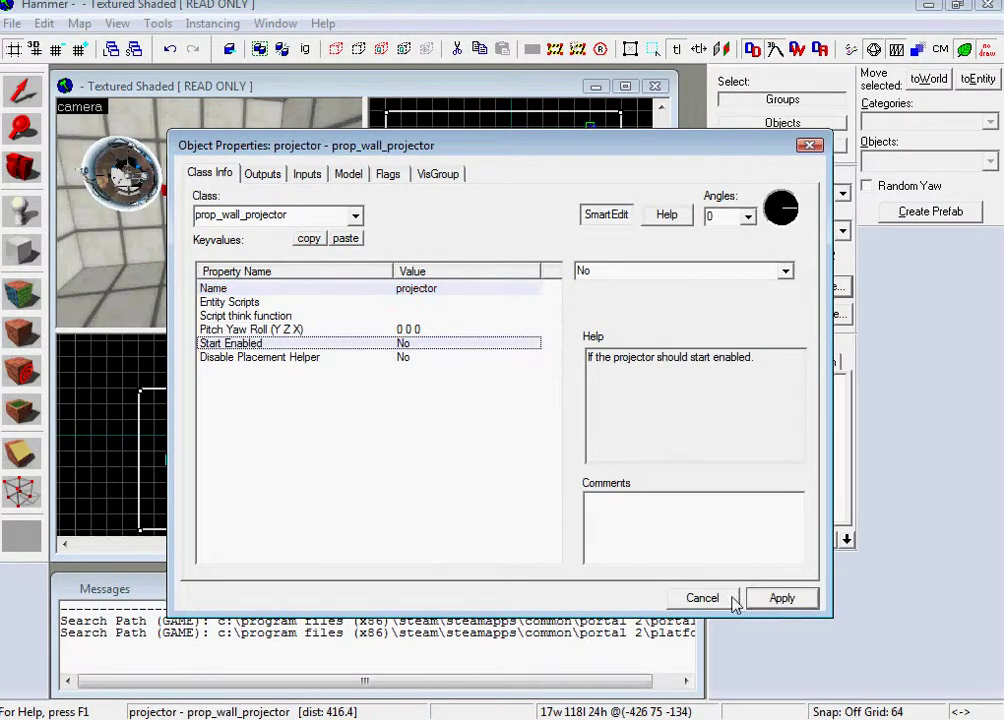
click(702, 597)
Select the wall projector beside the tractor beam and move it back against the room's end wall
click(227, 222)
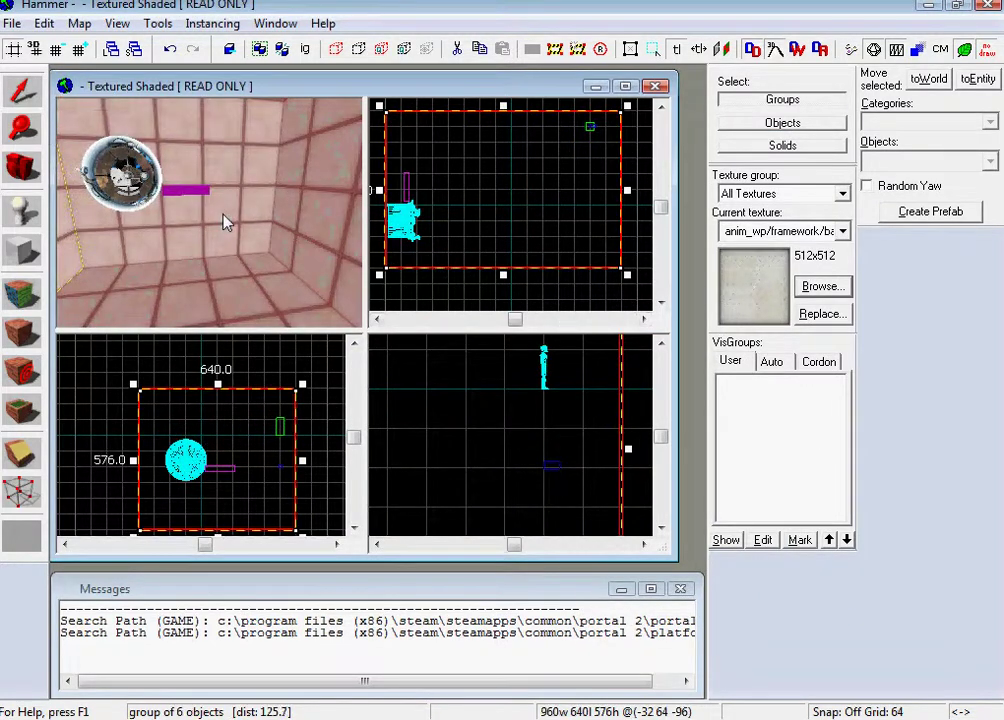
scroll(222, 221, up, 6)
key(d)
key(z)
key(z)
scroll(405, 195, up, 3)
drag(408, 176, 383, 174)
click(408, 179)
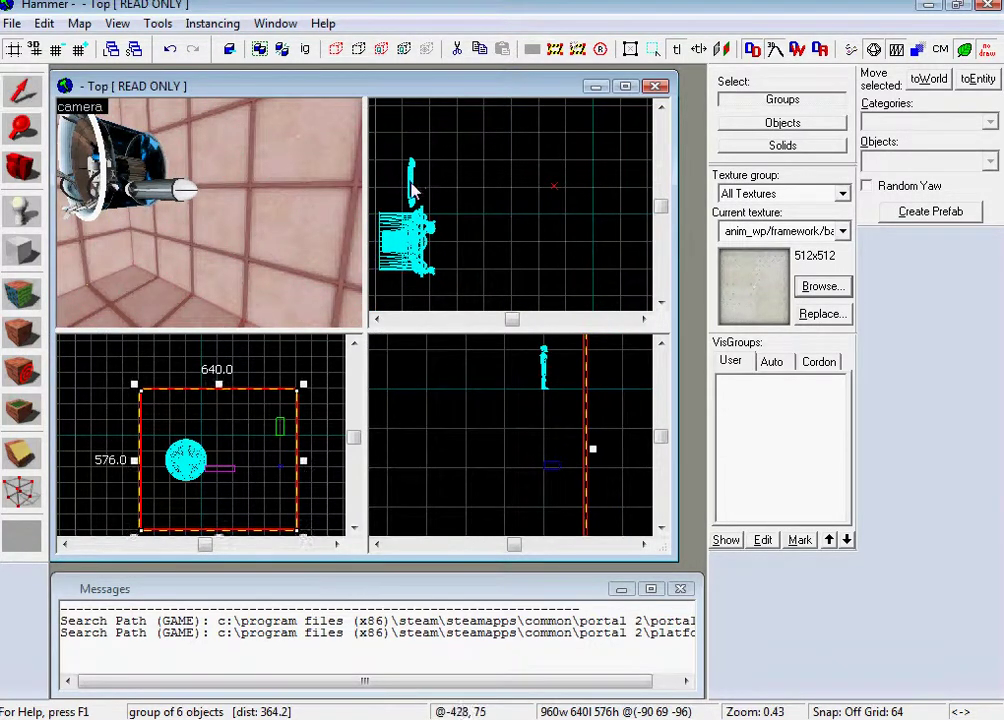
click(170, 190)
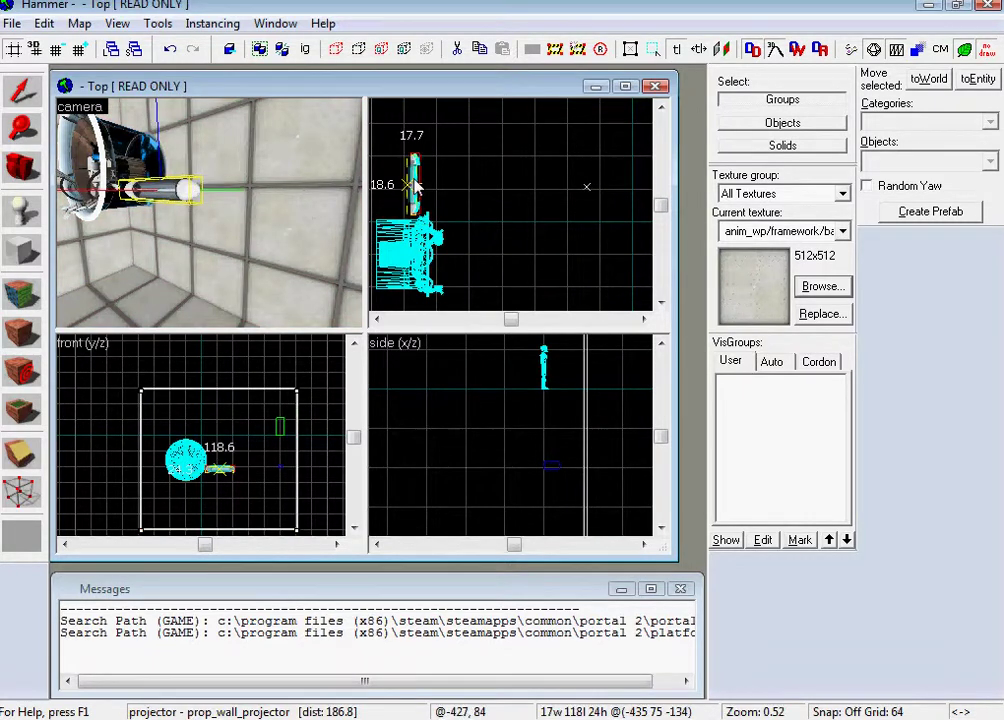
drag(414, 180, 386, 173)
Name the tractor beam "tractor" and apply the properties
key(z)
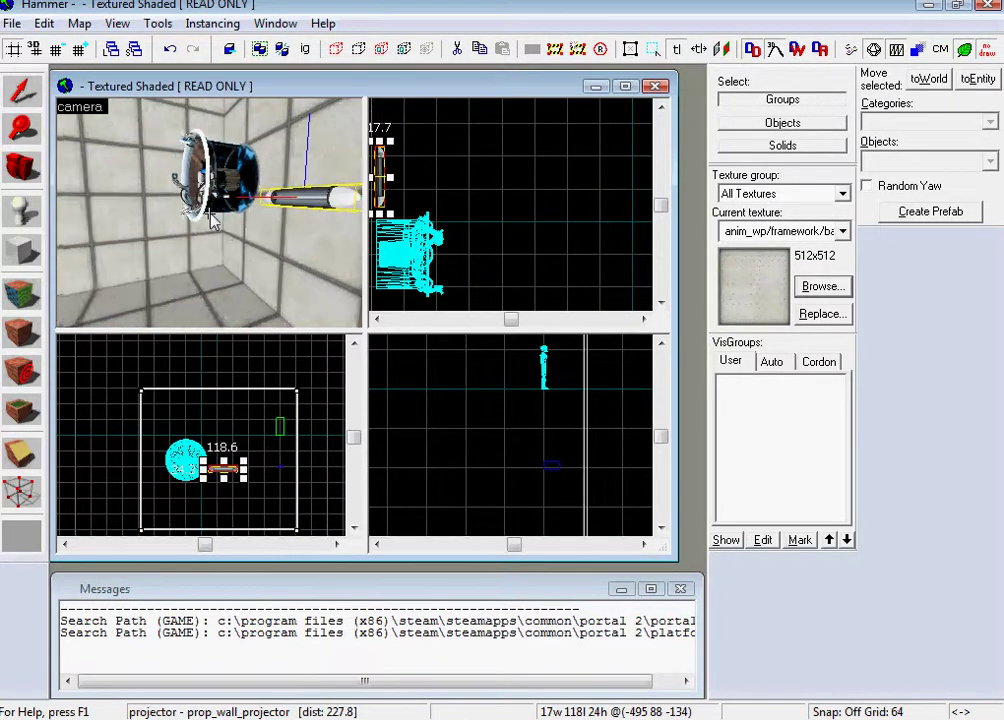
key(z)
double_click(320, 200)
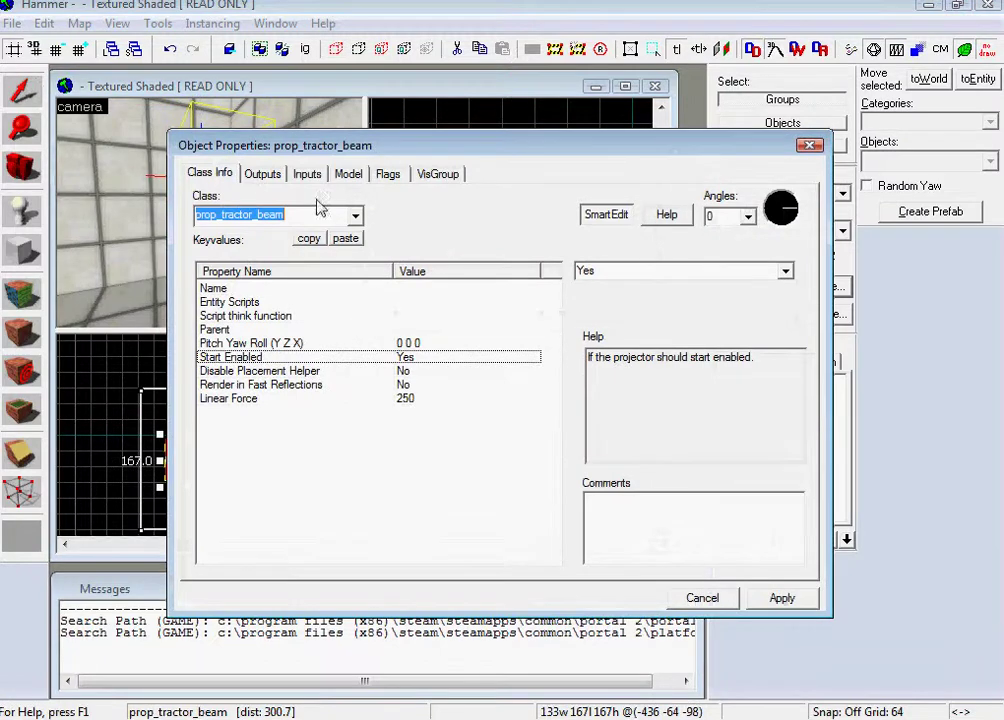
click(658, 271)
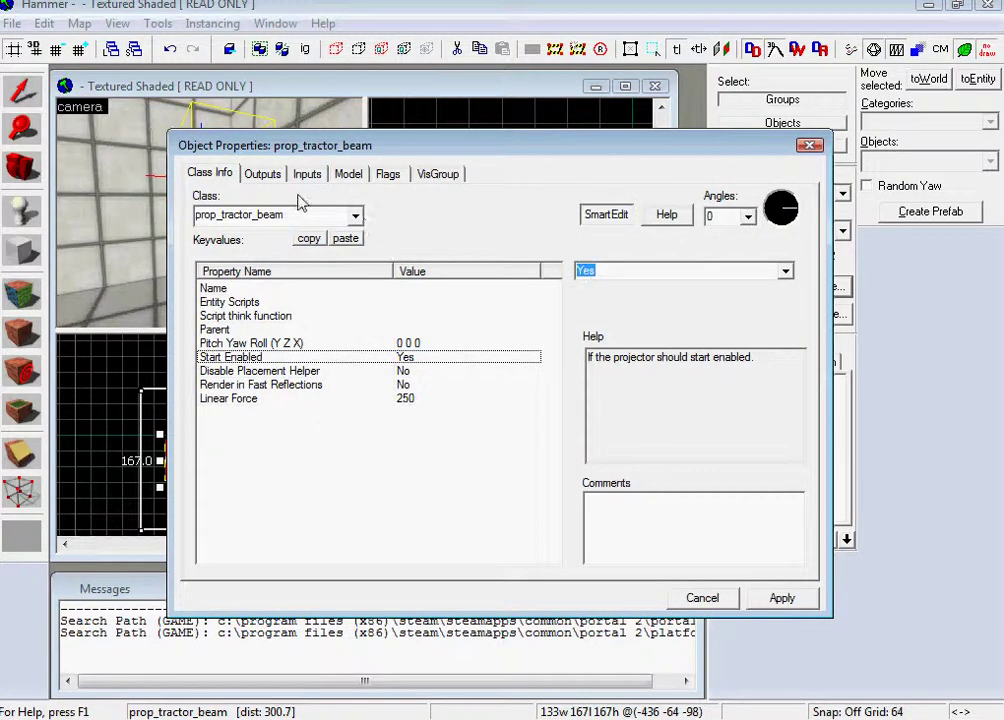
click(247, 289)
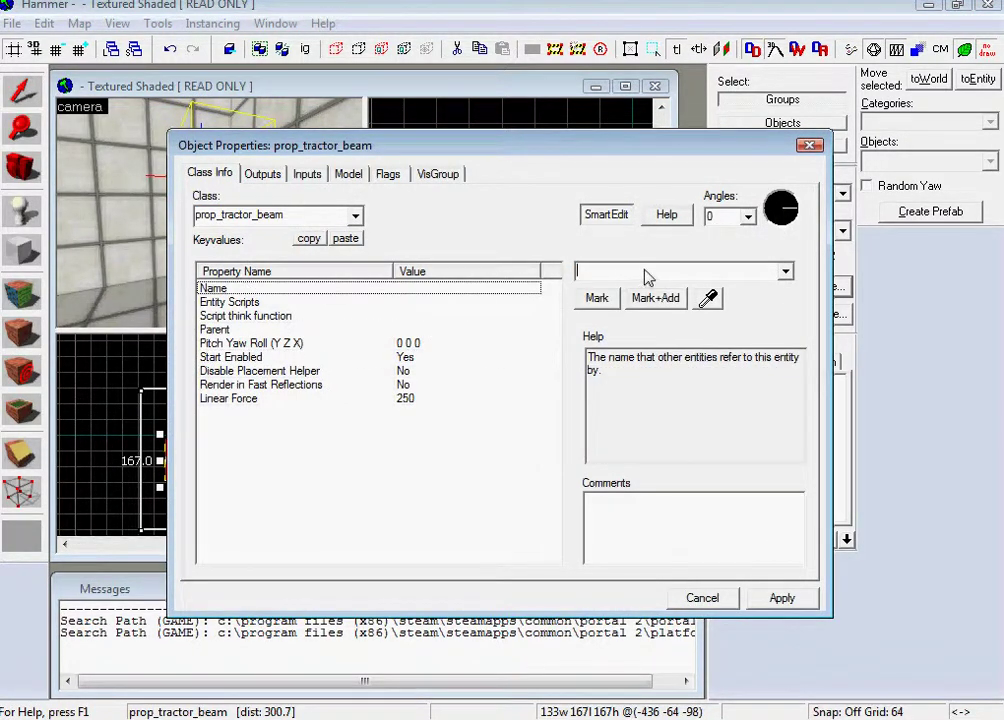
text(travct)
key(BackSpace)
text(ctor)
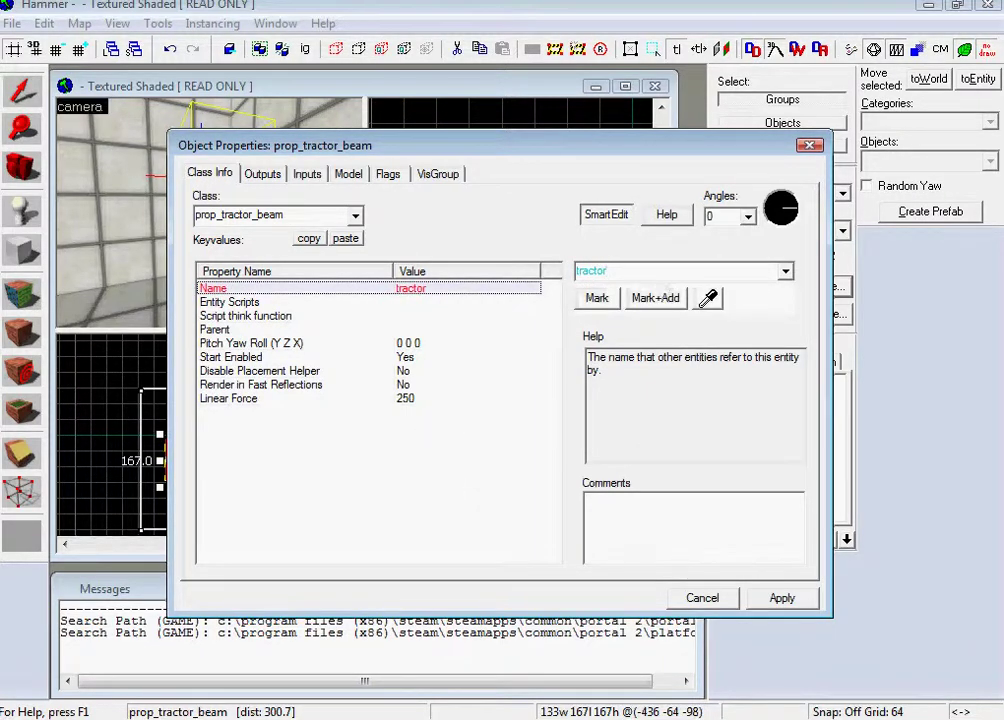
click(782, 598)
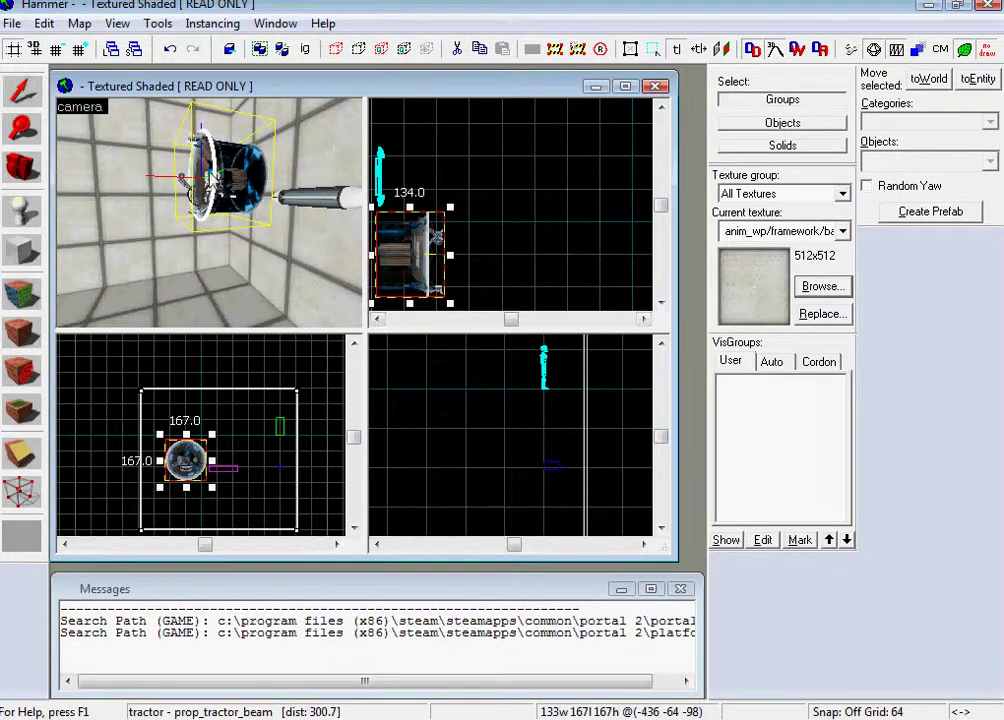
Set the tractor beam's Linear Force to -250, apply it and close the properties
key(alt+Return)
click(389, 385)
click(396, 396)
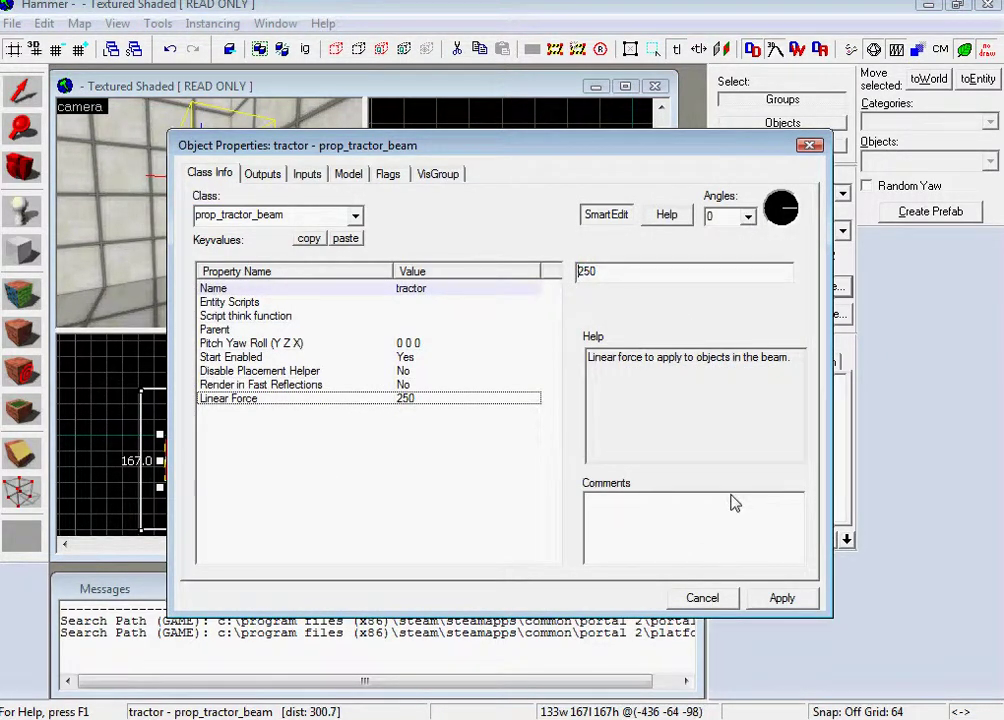
click(778, 598)
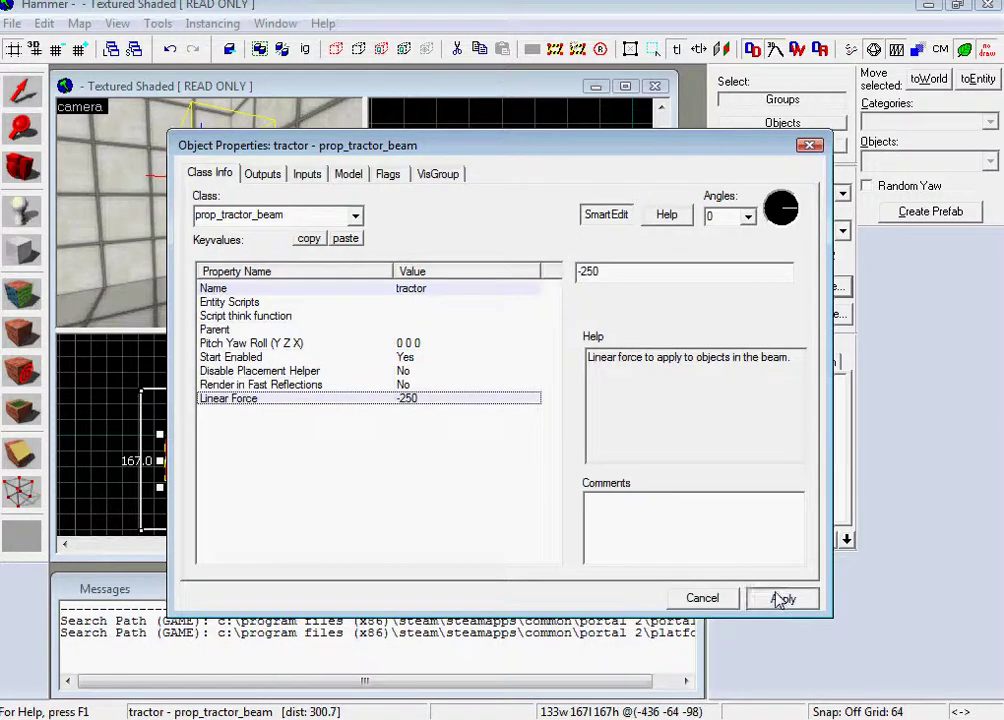
click(689, 597)
key(z)
key(w)
key(z)
key(z)
key(z)
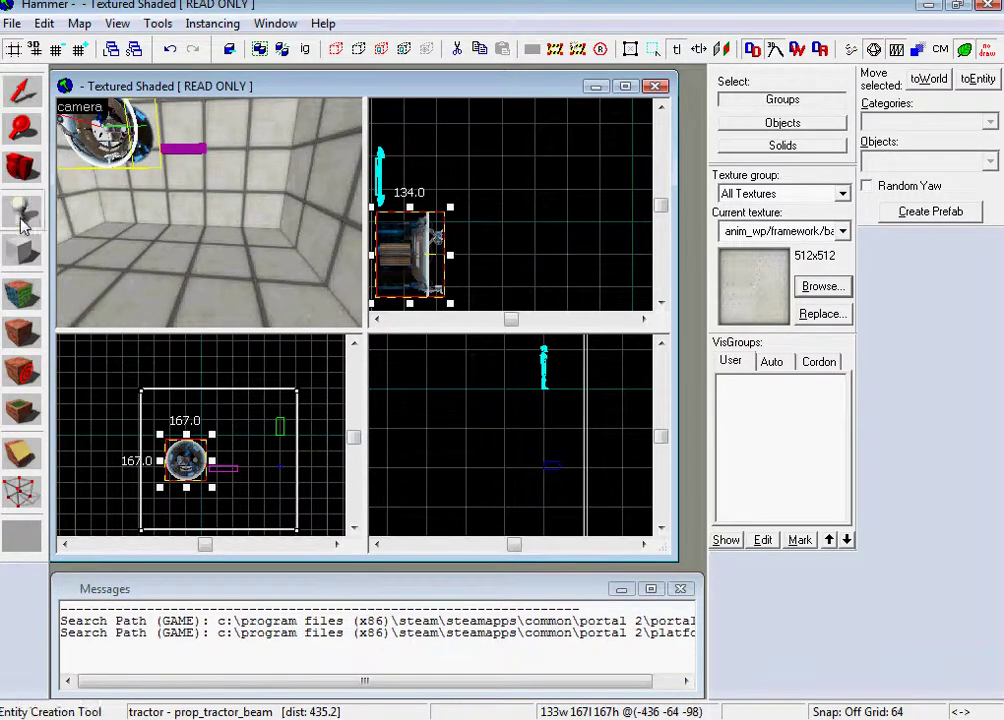
click(24, 222)
click(22, 250)
drag(402, 131, 489, 207)
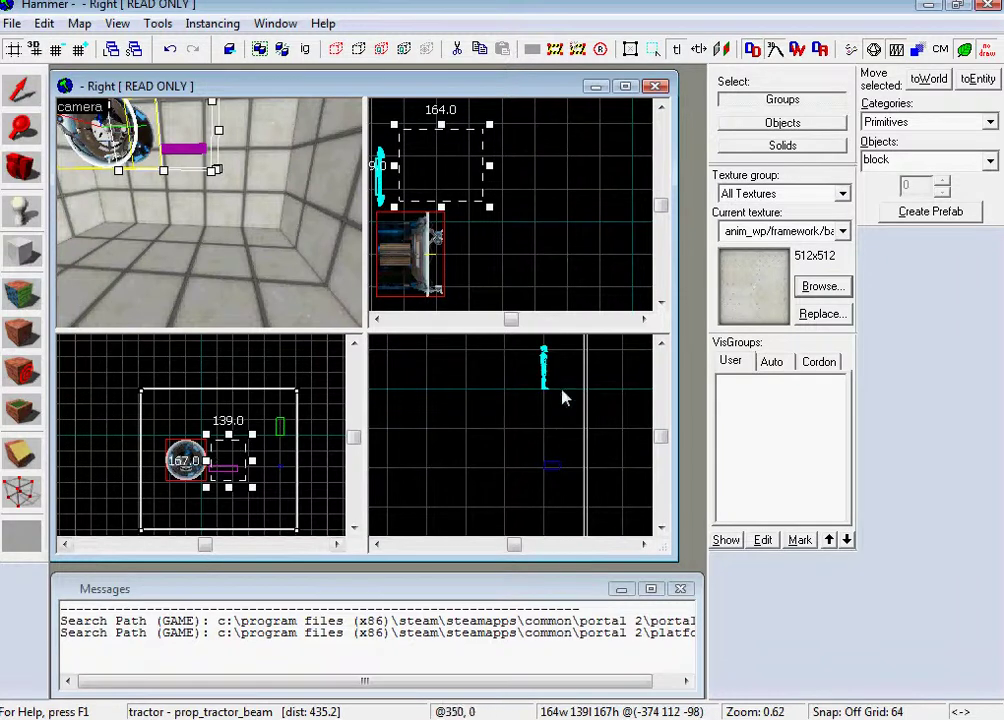
scroll(541, 386, down, 4)
click(376, 545)
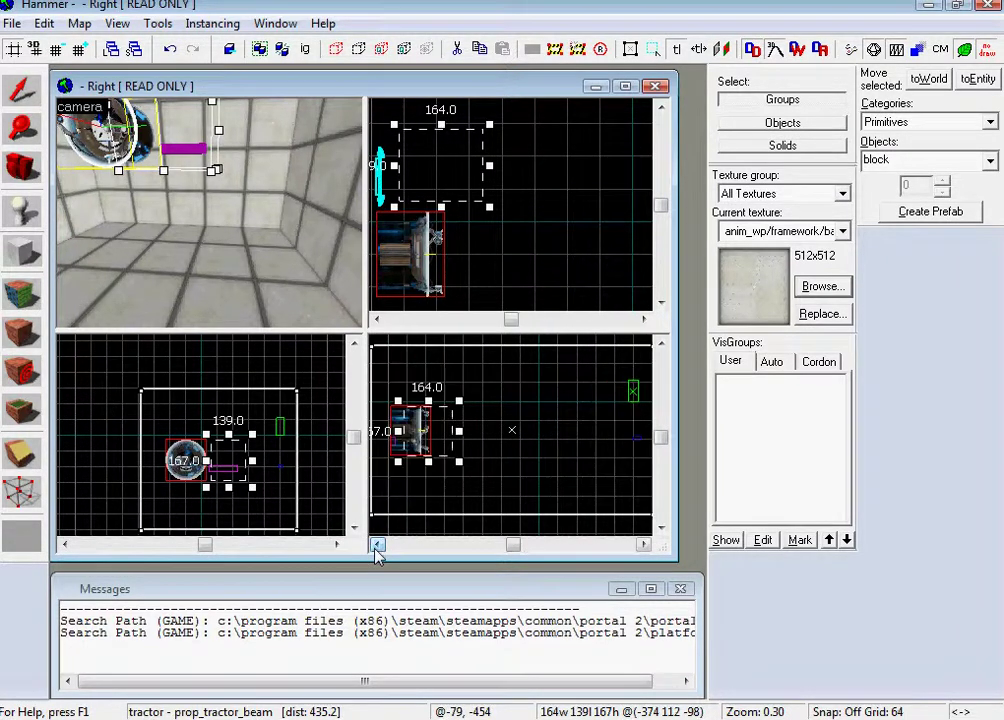
drag(412, 428, 459, 502)
click(376, 545)
drag(473, 434, 479, 437)
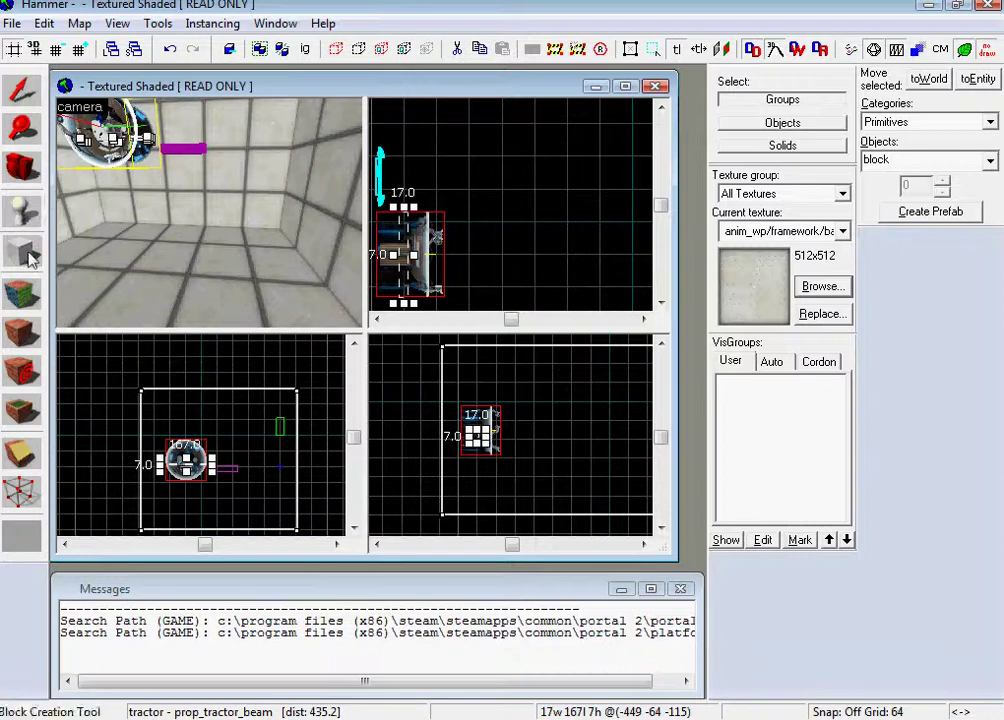
Outline a block about 277 by 175 by 65 units on the floor beneath the wall projector
drag(477, 494, 553, 518)
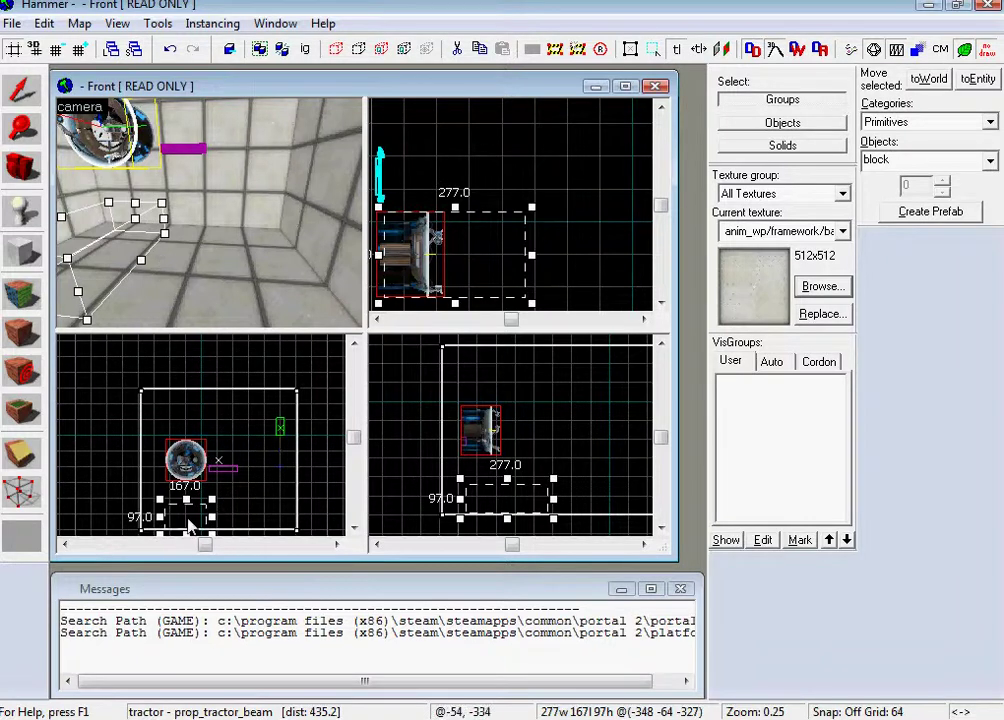
drag(193, 524, 228, 525)
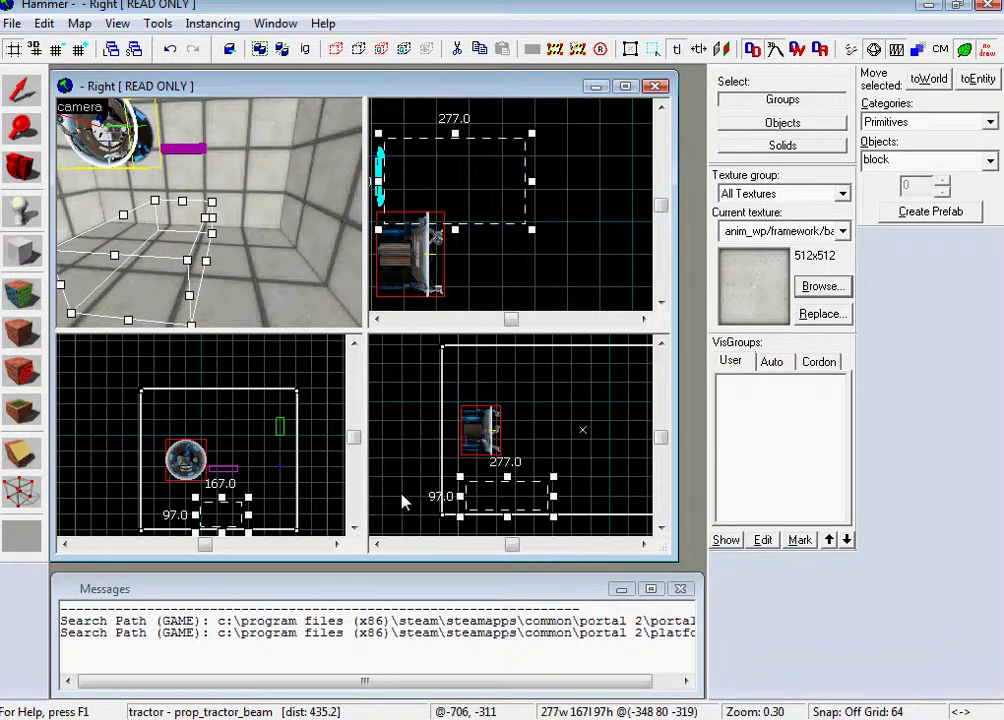
drag(250, 503, 252, 511)
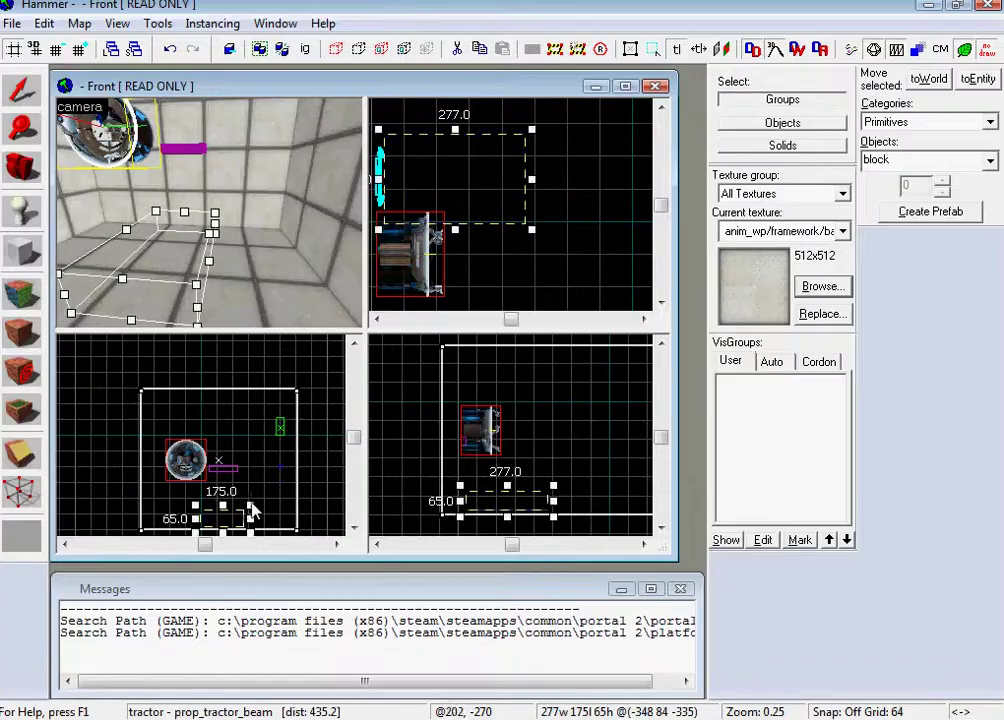
Find the tools/toolstrigger texture with the filter "trigger" and create the outlined block with it
click(822, 286)
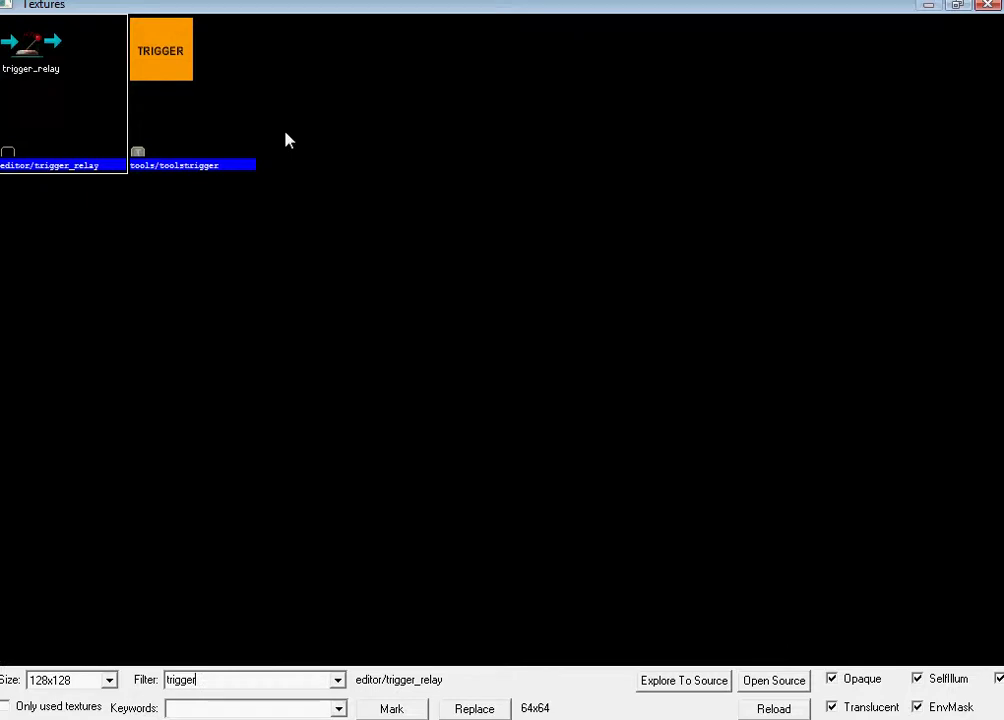
double_click(222, 80)
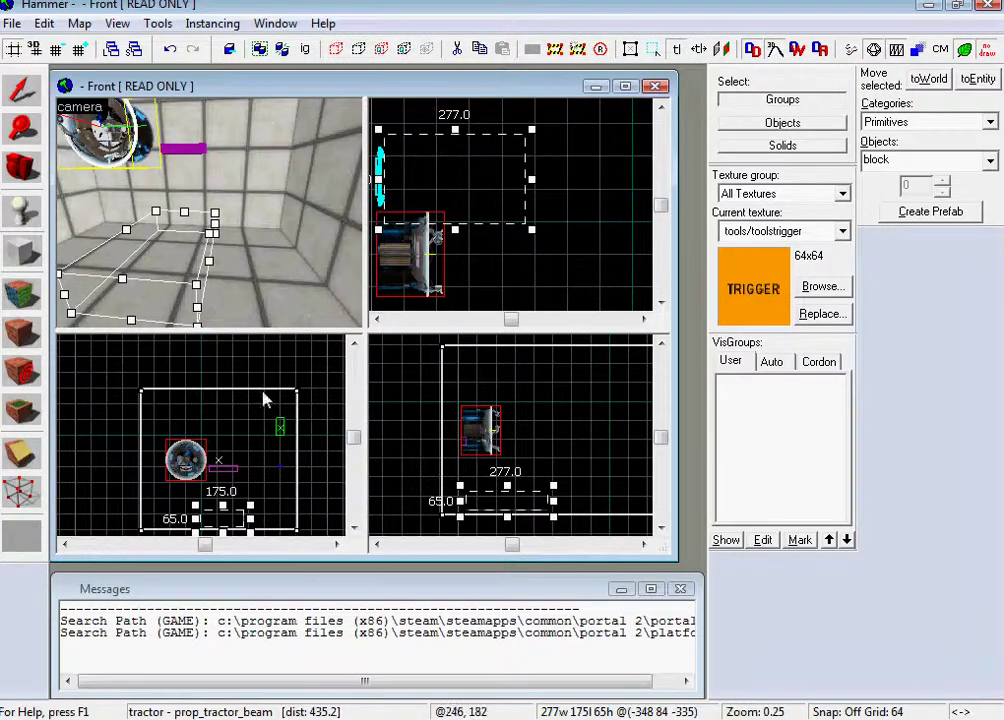
key(Return)
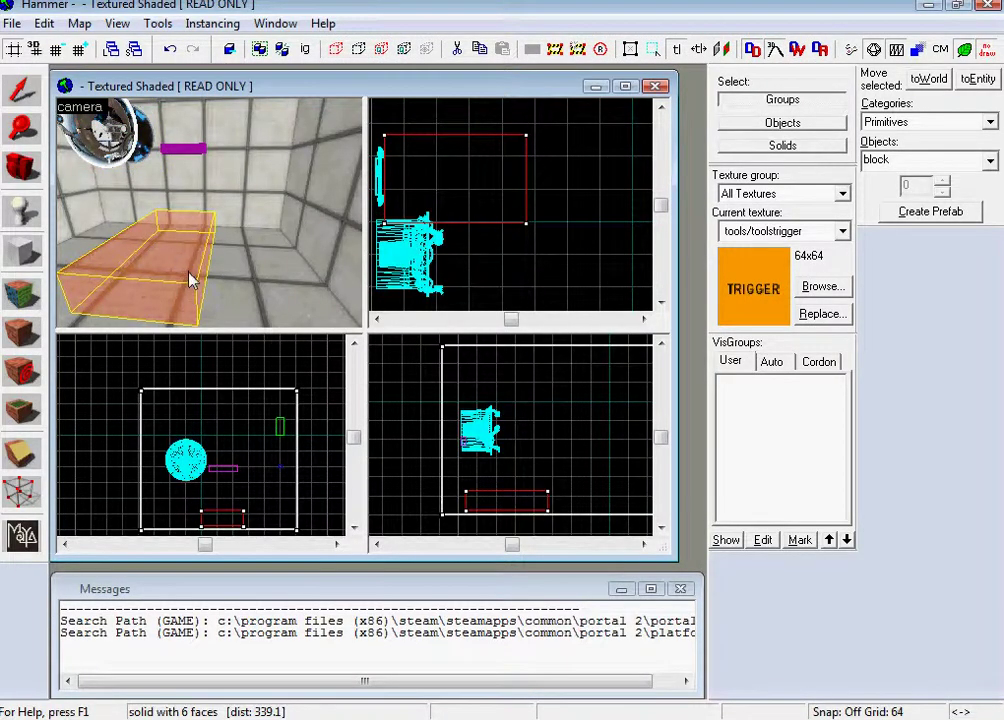
Tie the trigger block to an entity of class trigger_once and apply it
click(22, 90)
key(ctrl+t)
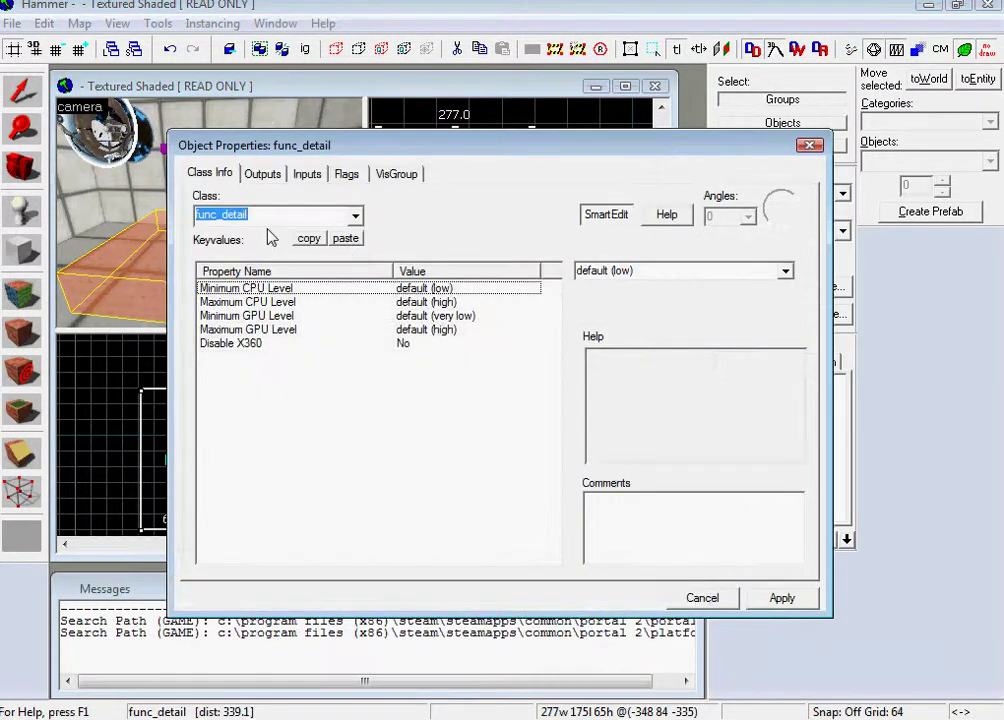
text(trigger_o)
click(246, 240)
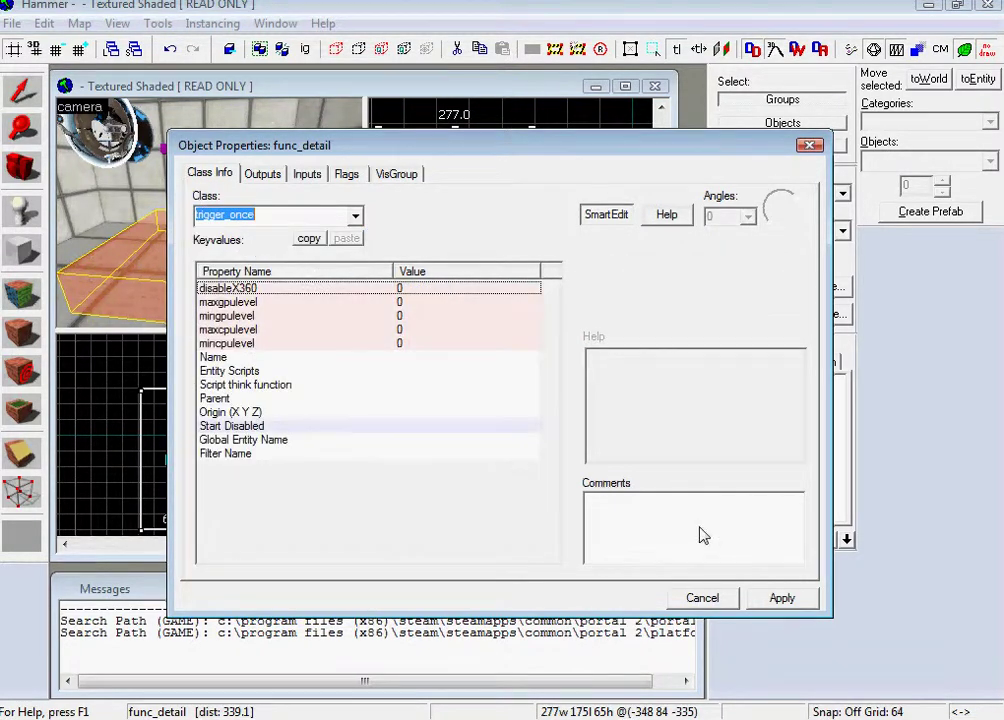
click(782, 598)
click(702, 597)
Give the trigger_once an OnTrigger output that targets projector with the Enable input, and apply it
key(alt+Return)
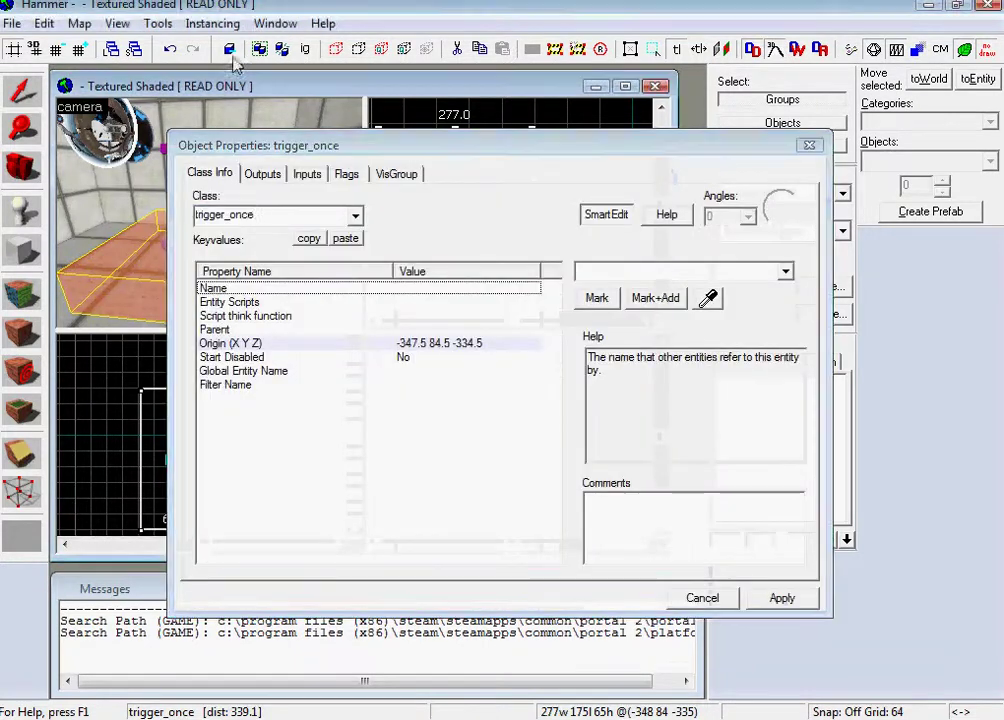
click(262, 174)
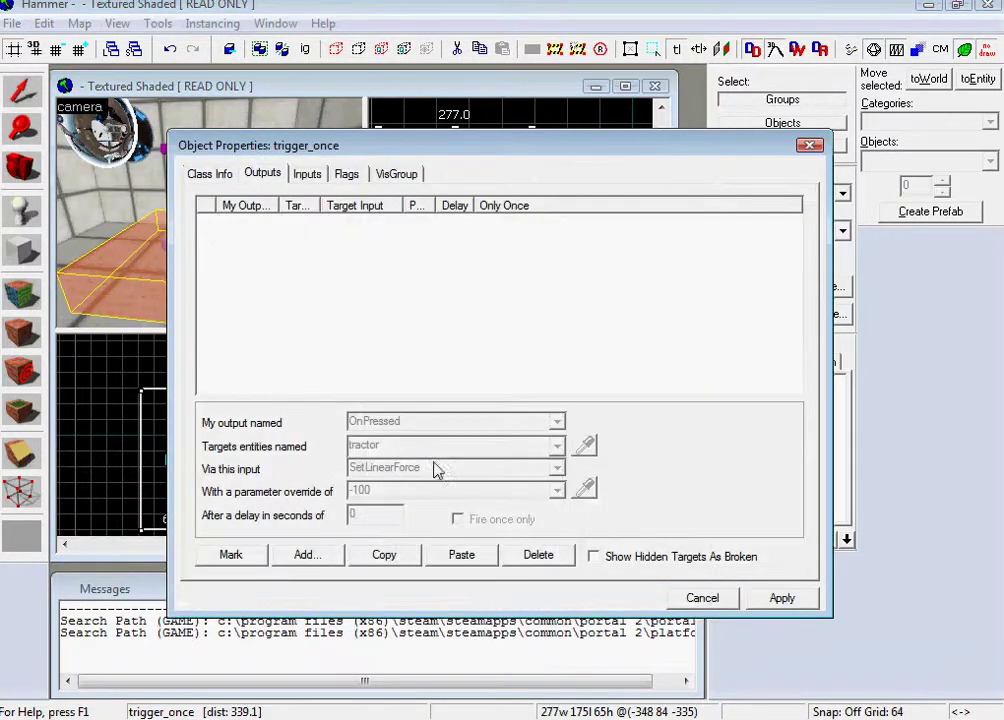
click(307, 555)
click(557, 421)
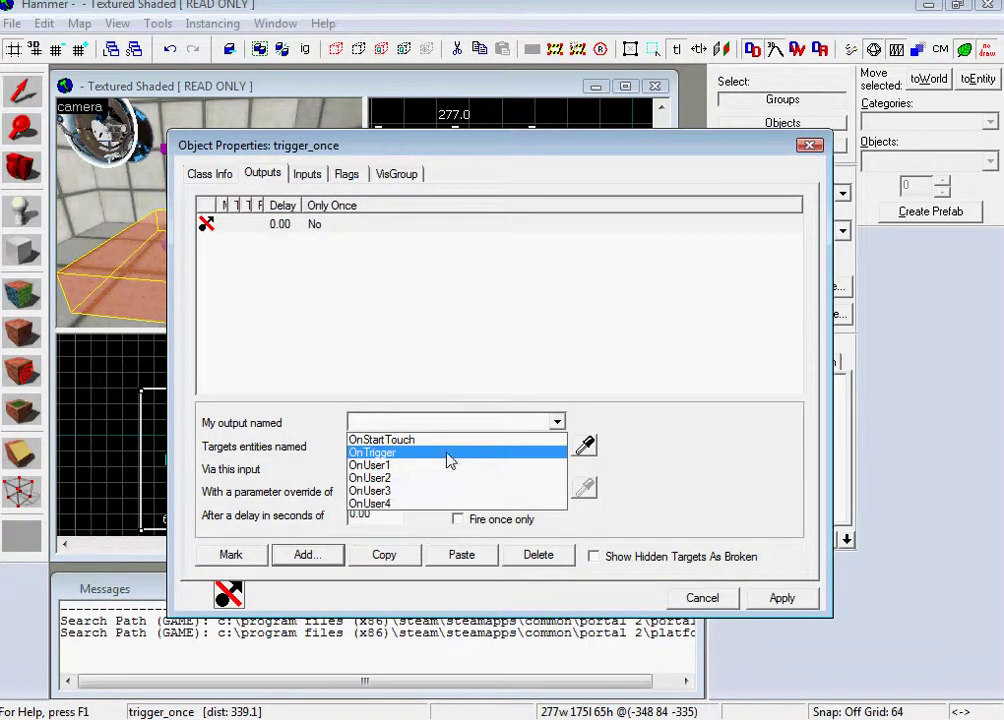
click(449, 453)
click(455, 446)
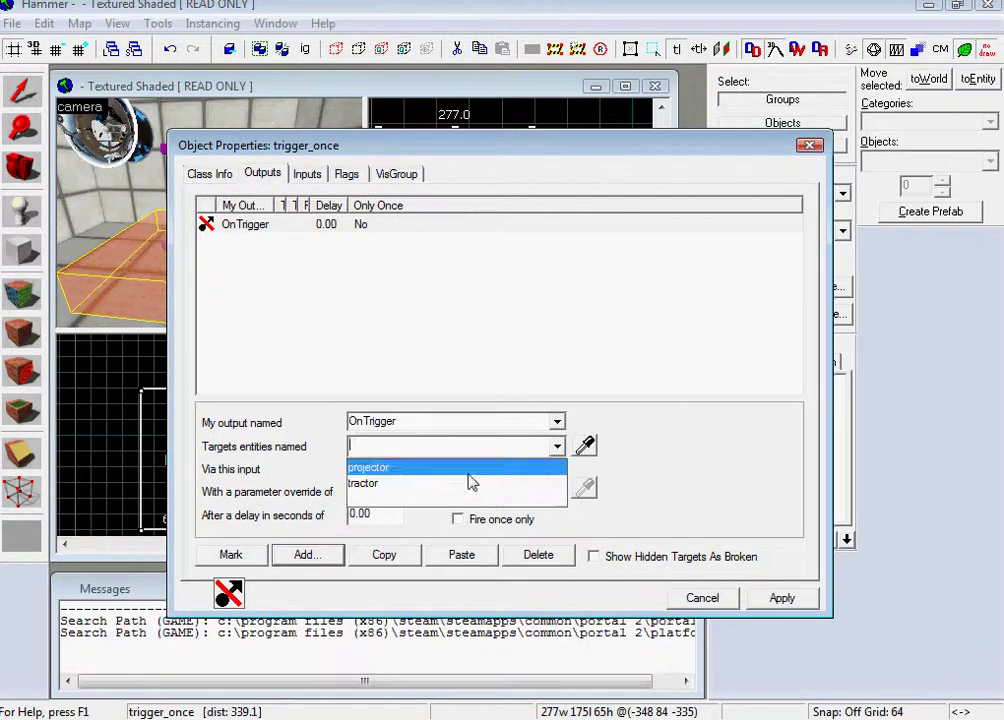
click(470, 467)
click(535, 470)
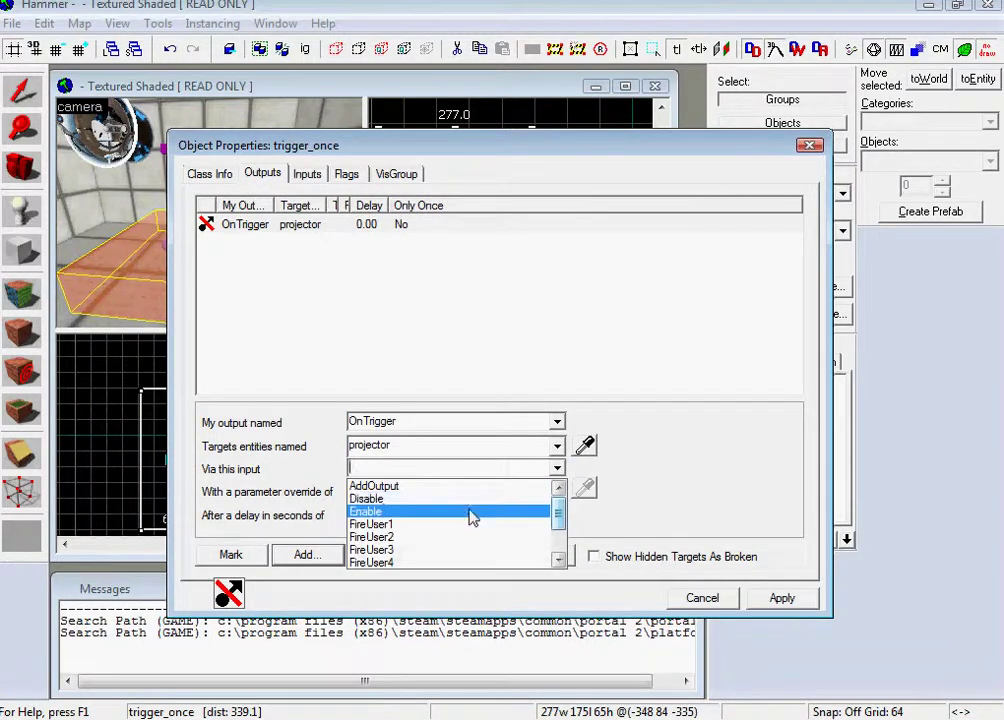
click(472, 512)
click(782, 598)
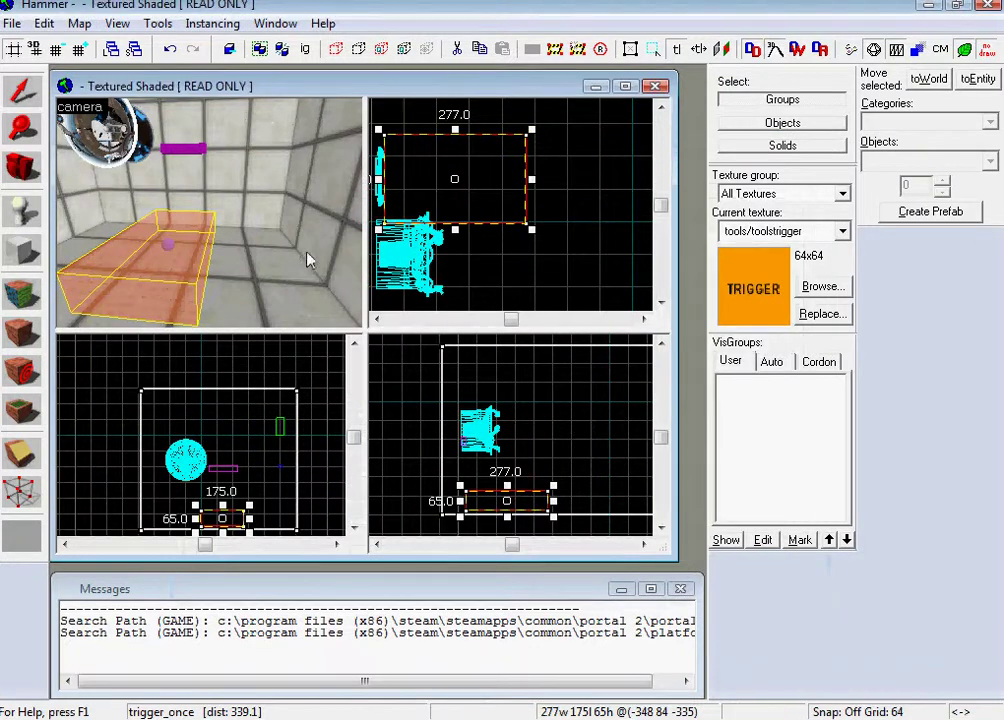
Place another info_player_start entity on the open floor by the side wall, away from the trigger block
key(z)
key(z)
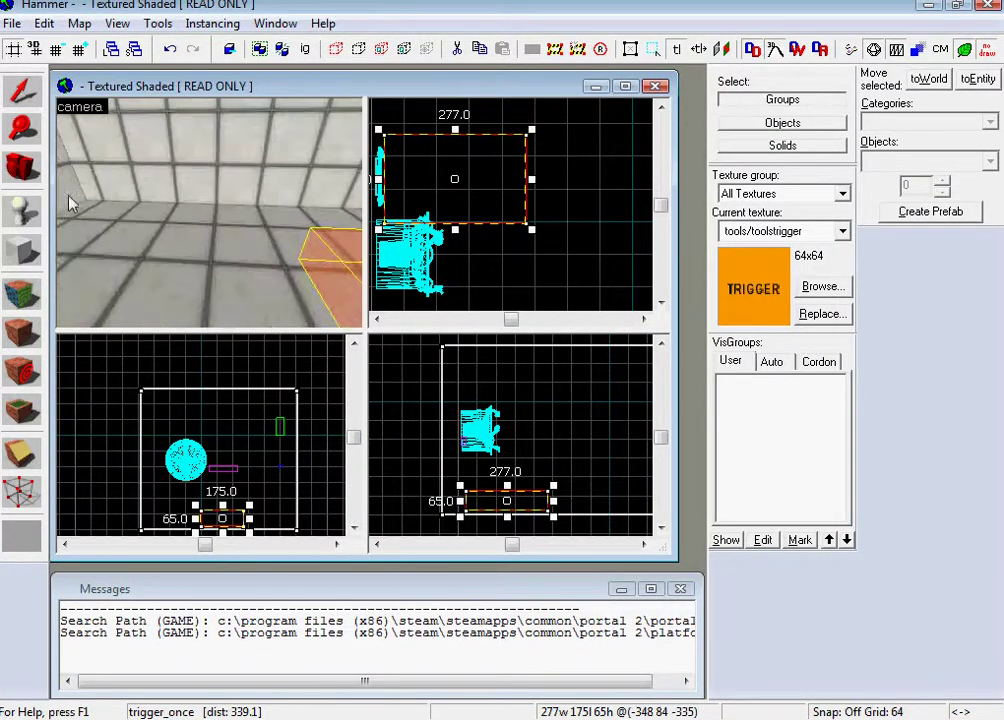
click(23, 166)
click(148, 197)
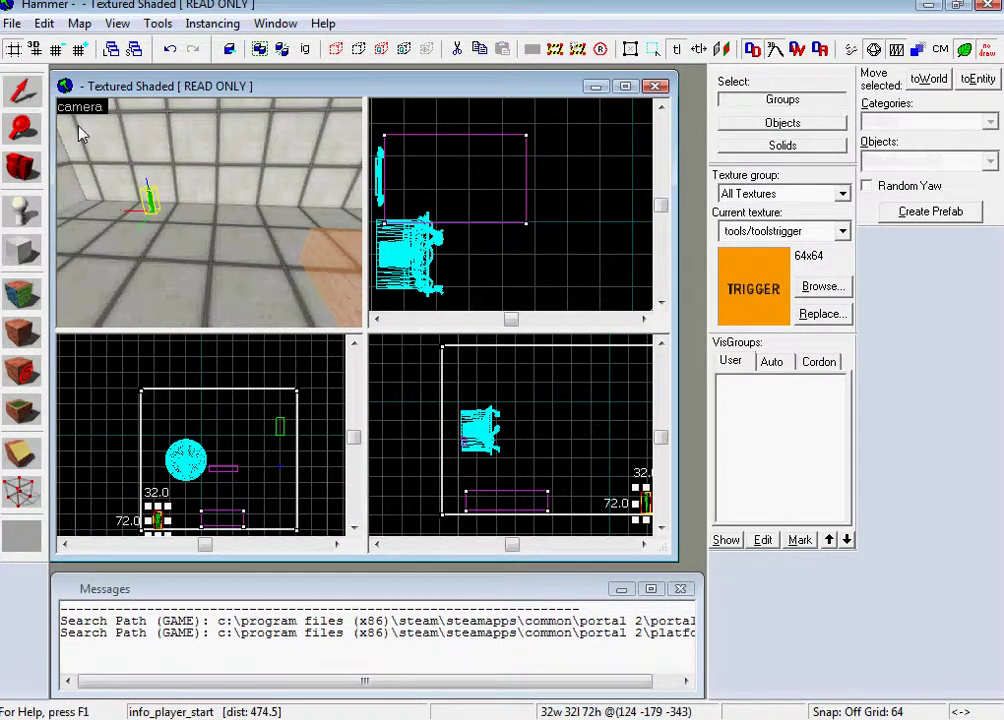
Change the newly placed info_player_start by the side wall to the class prop_floor_button and apply it
double_click(149, 200)
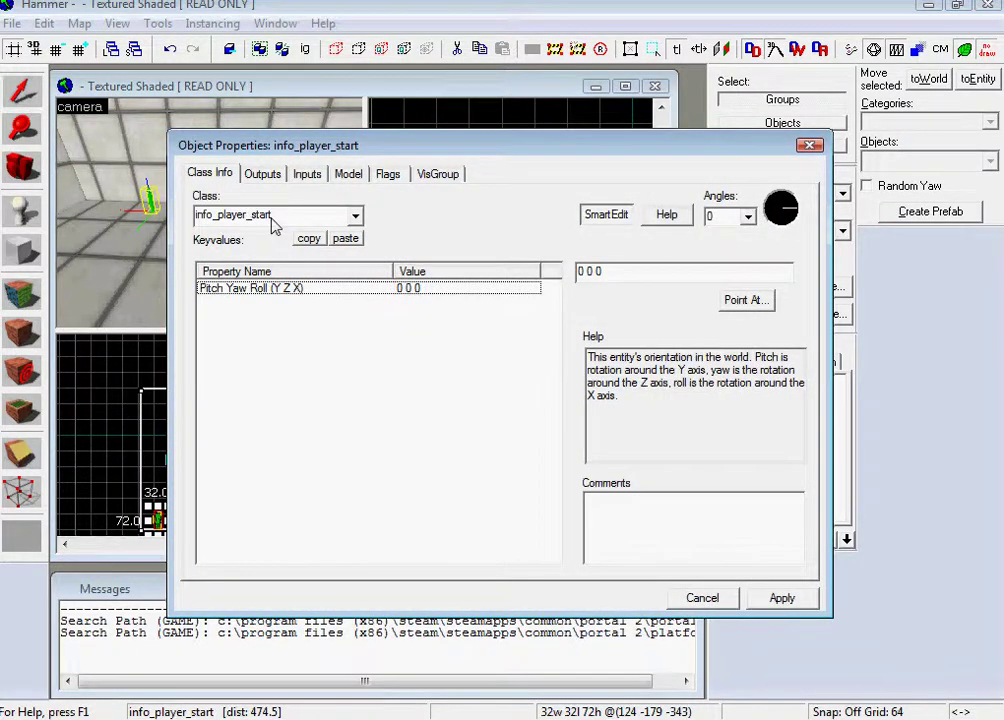
click(122, 197)
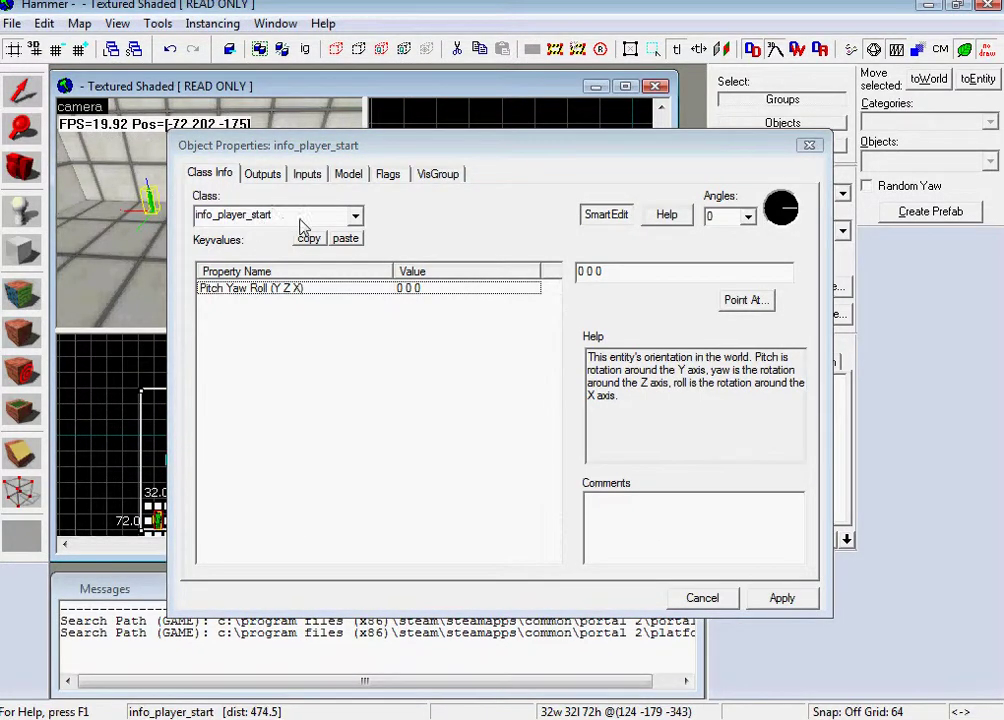
double_click(200, 216)
text(bu)
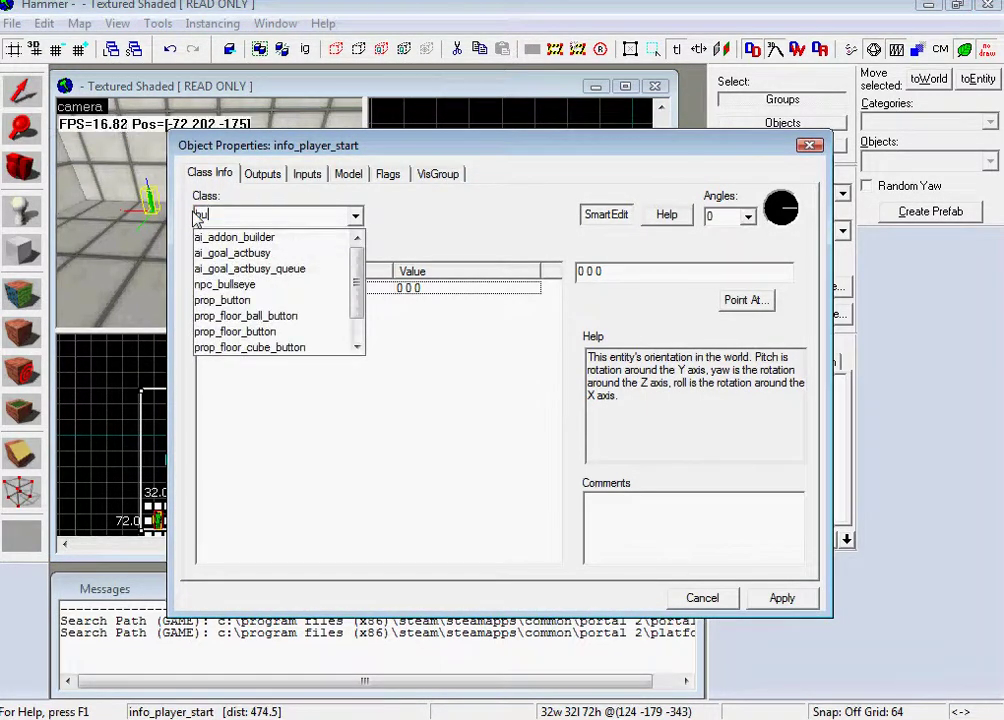
text(tt)
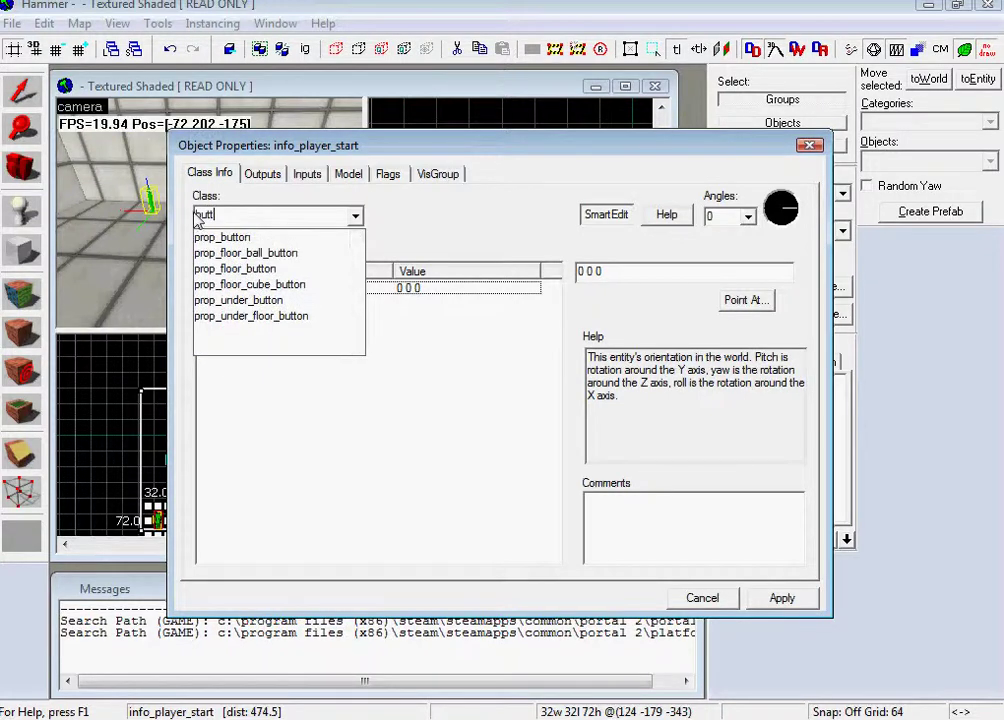
click(232, 269)
click(808, 602)
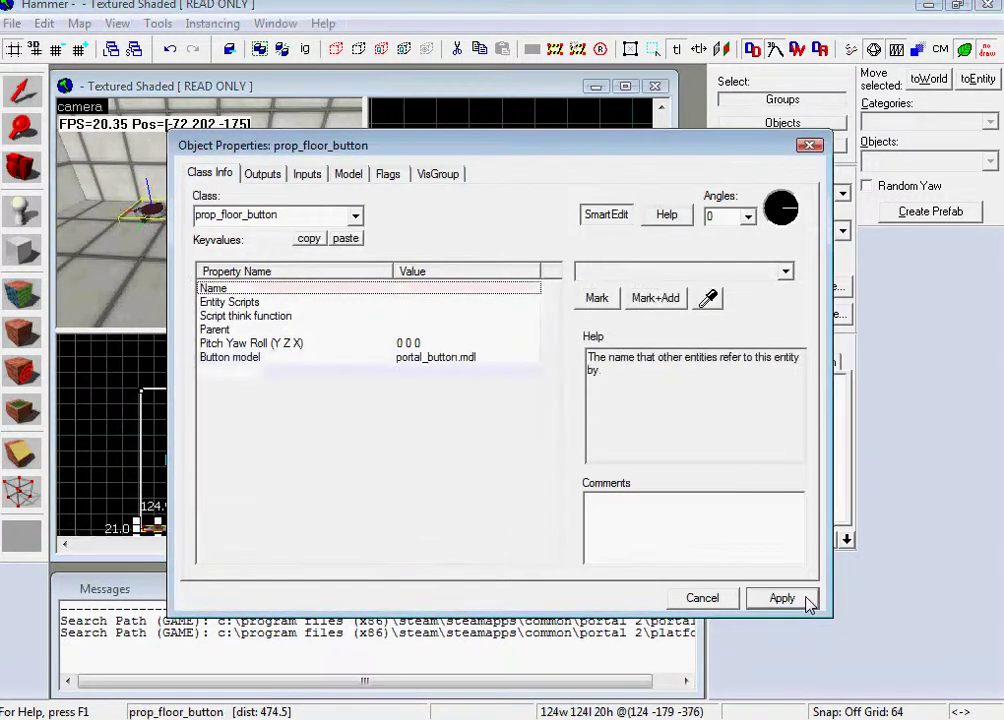
Add an OnPressed output to the prop_floor_button that targets the entity named tractor
click(266, 176)
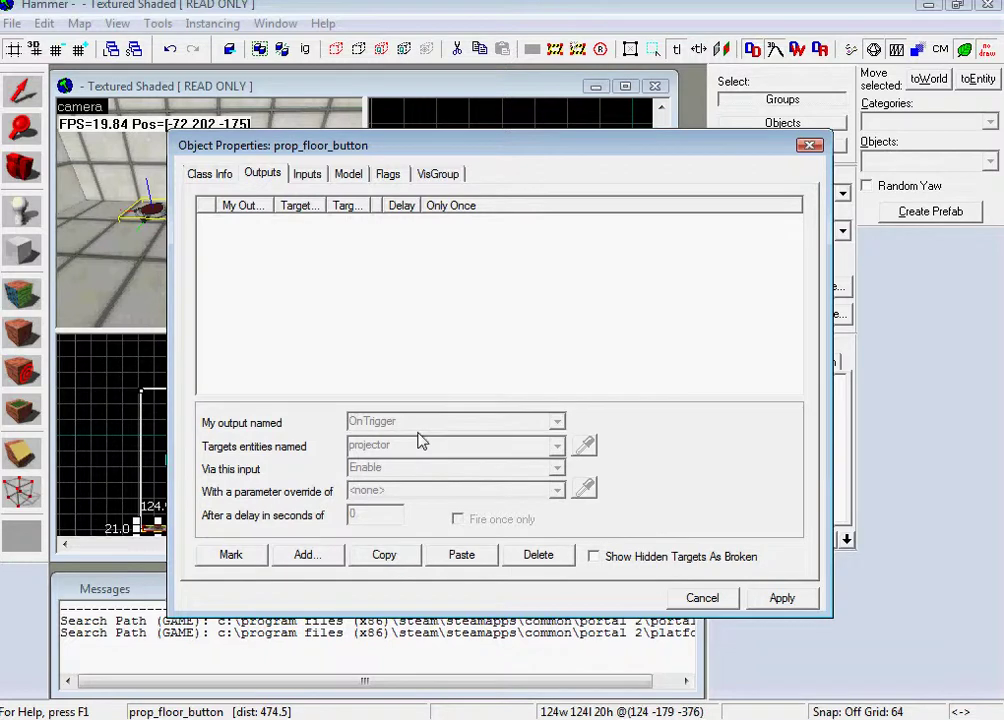
click(306, 555)
click(556, 422)
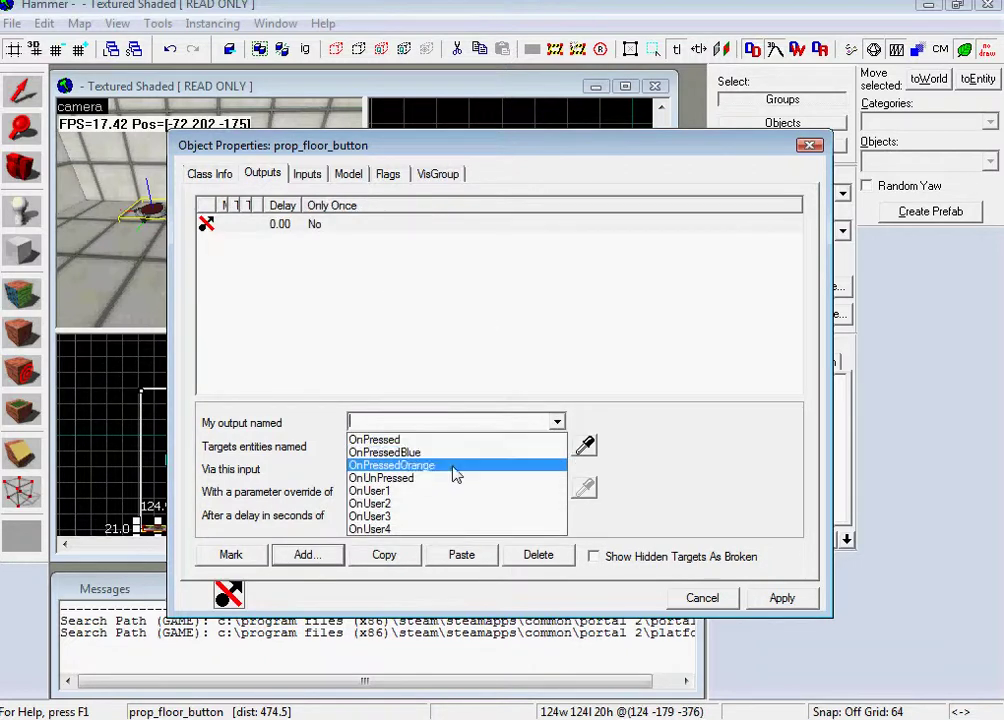
click(453, 440)
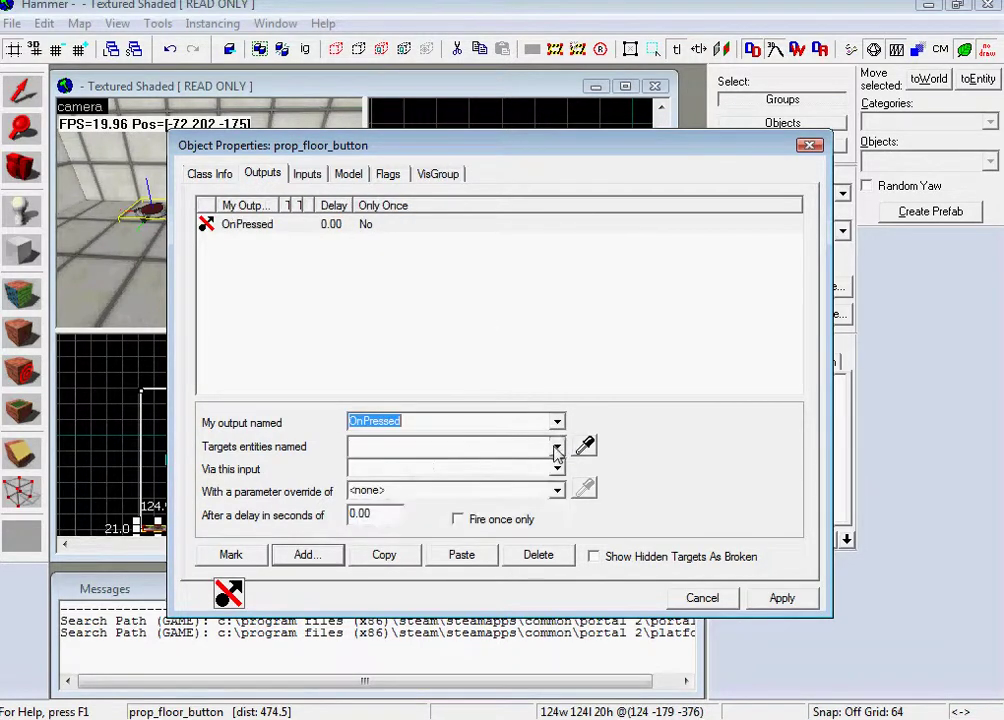
click(557, 446)
click(457, 484)
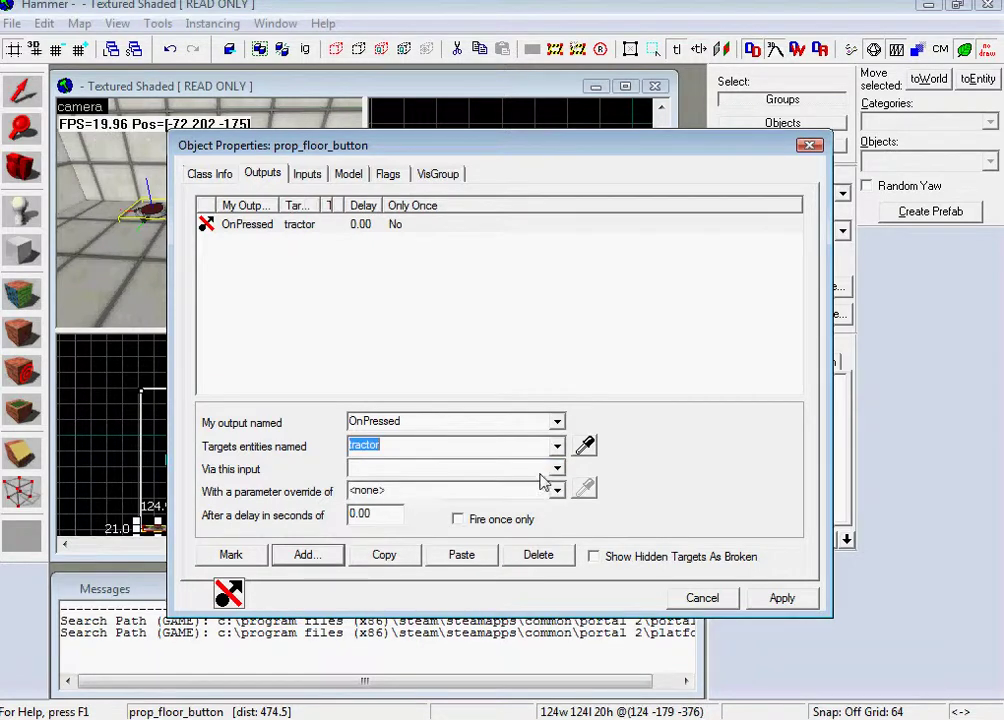
Have the OnPressed output use the SetLinearForce input with a parameter override of 250, apply it and close the properties
click(552, 470)
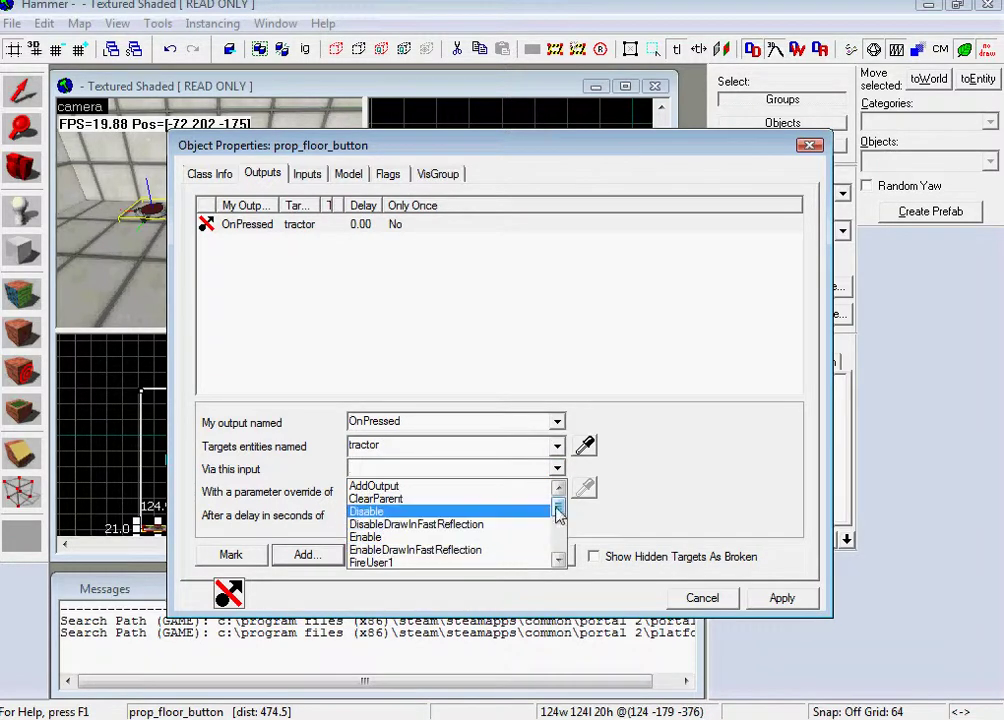
drag(559, 511, 559, 543)
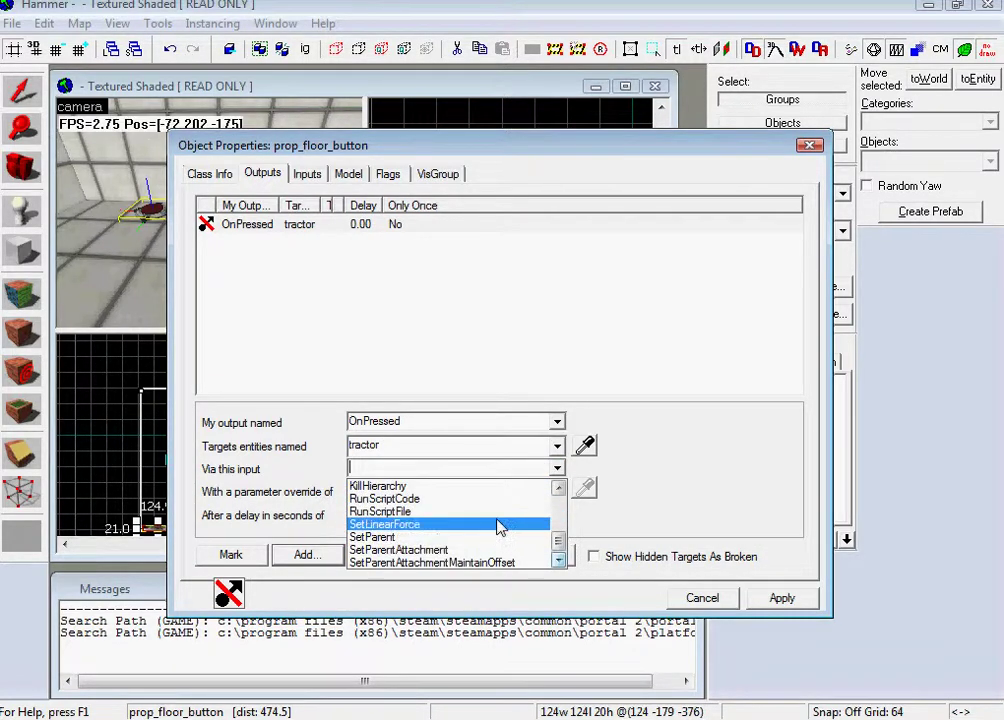
click(522, 524)
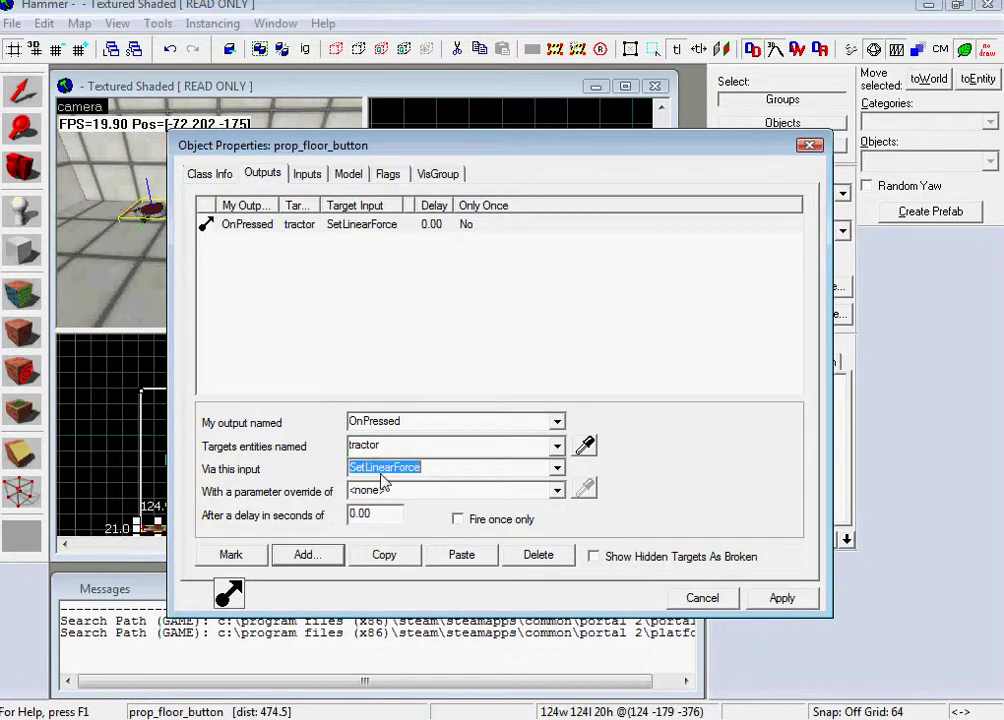
text(250)
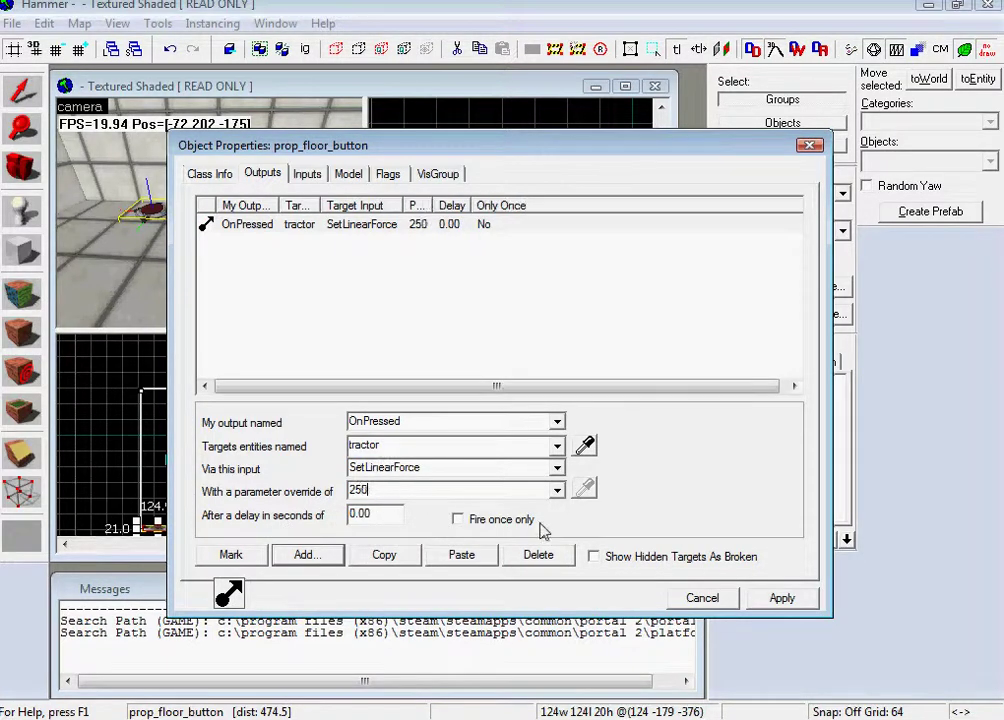
click(782, 600)
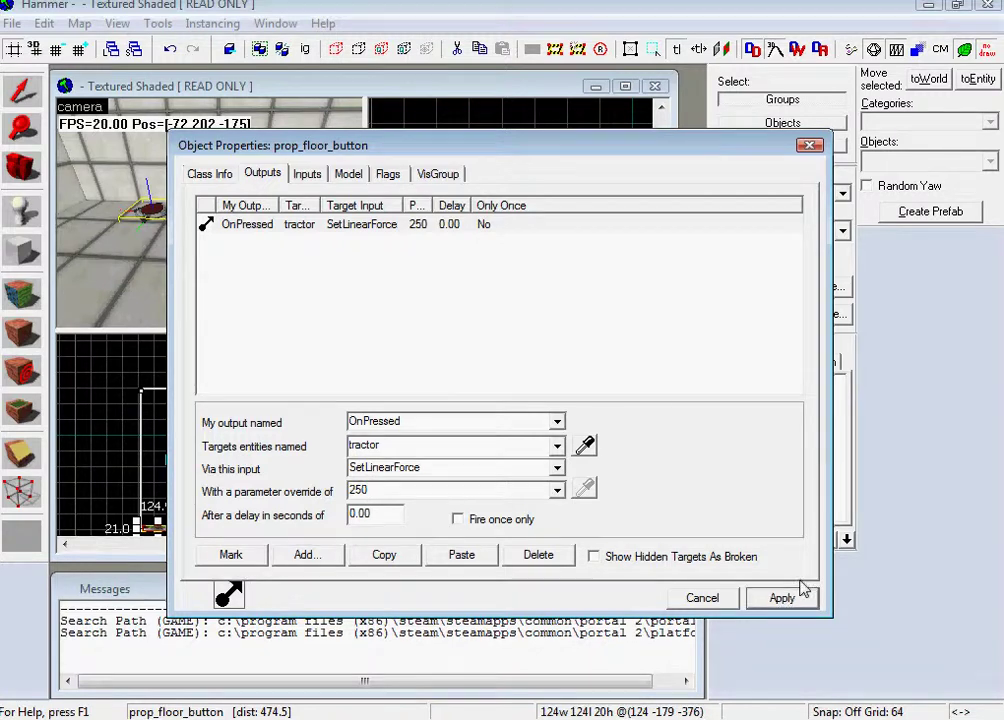
click(730, 596)
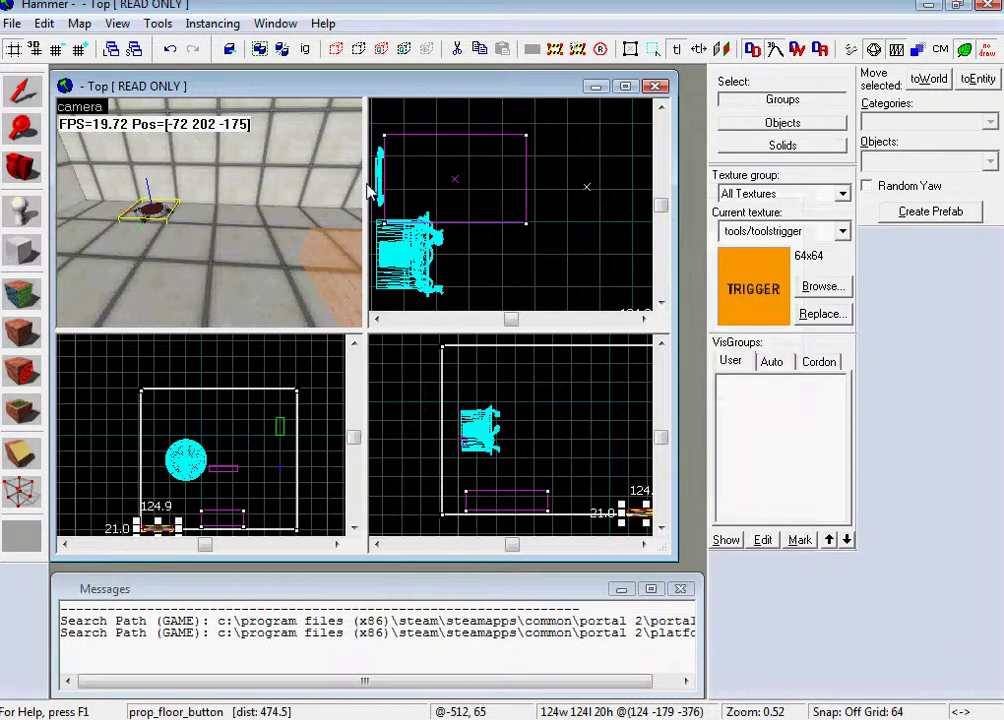
Save the map as tretg, and compile and run it in Portal 2
key(ctrl+s)
text(tretg)
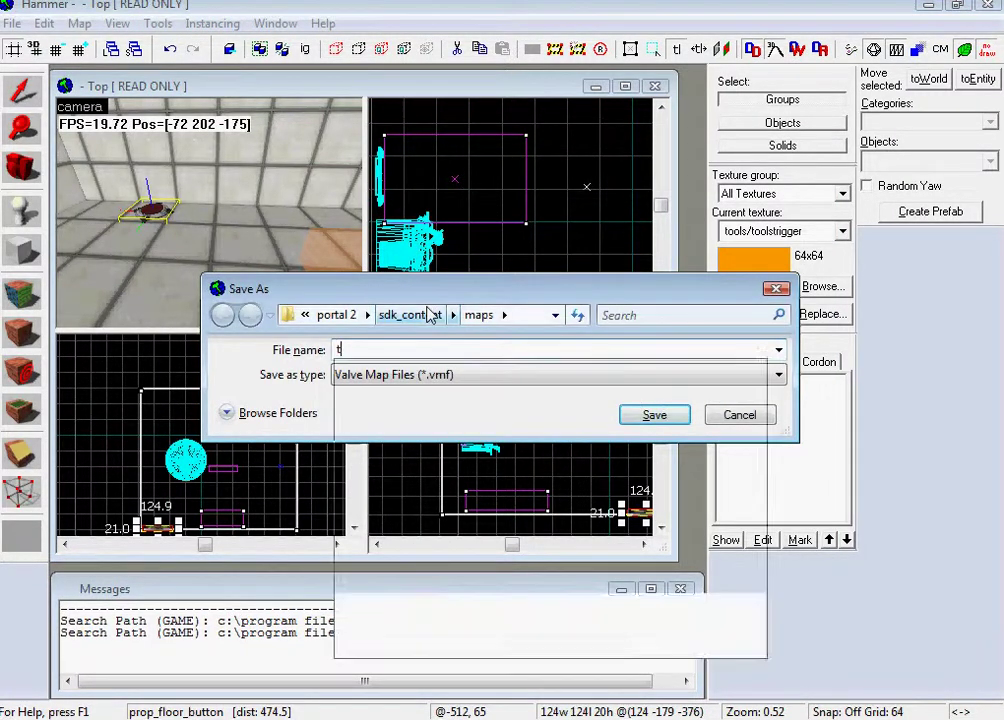
key(Return)
key(F9)
key(Escape)
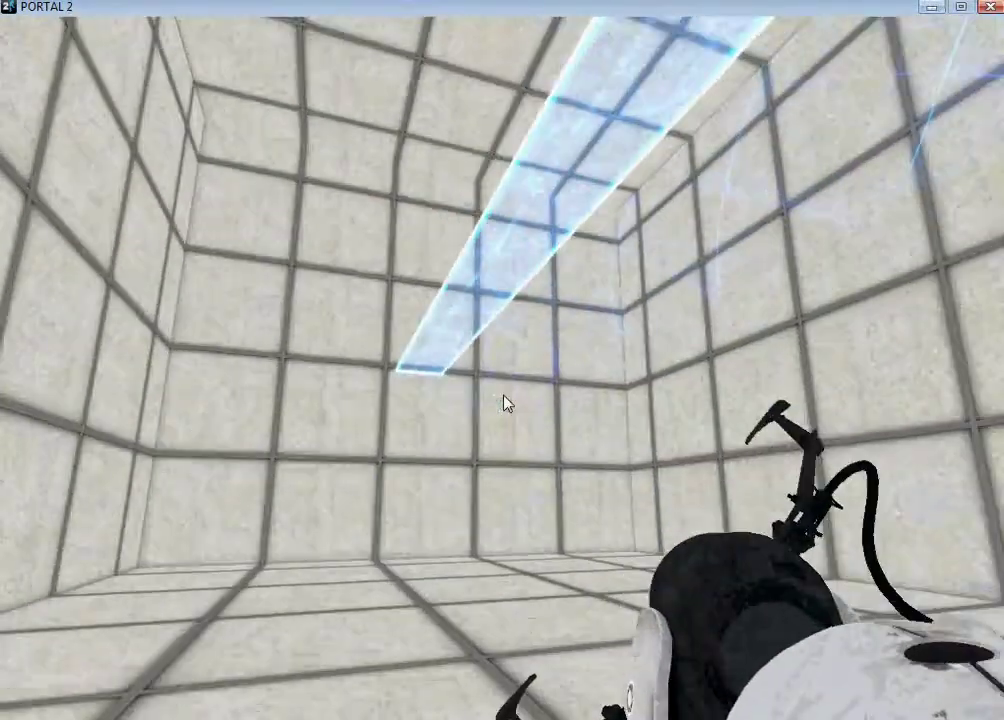
key(Escape)
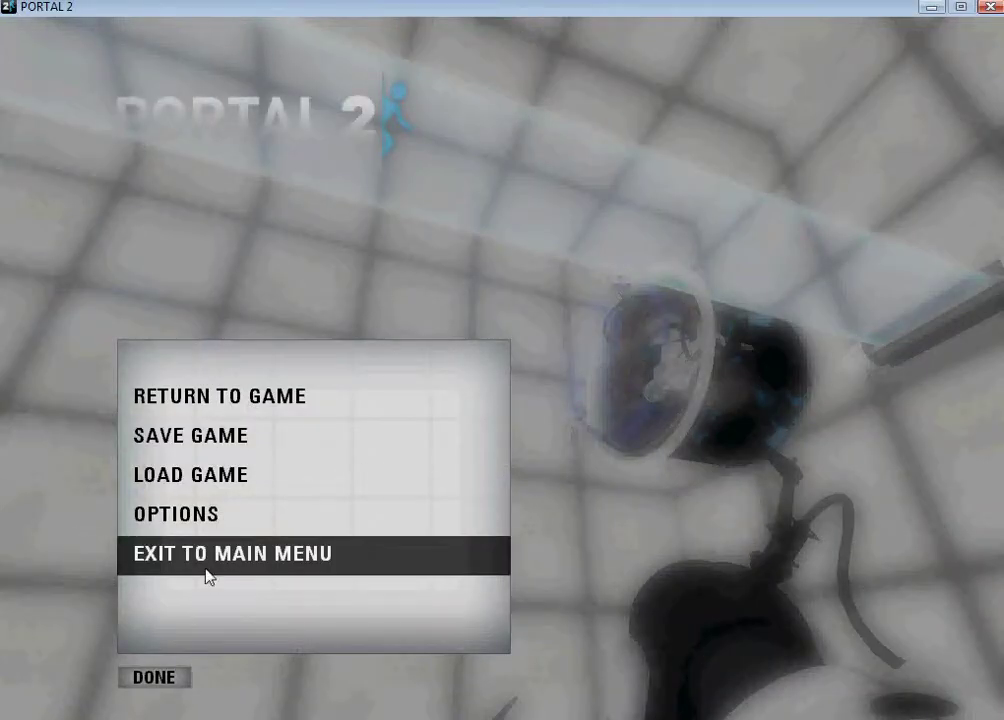
key(alt+Tab)
key(alt+Tab)
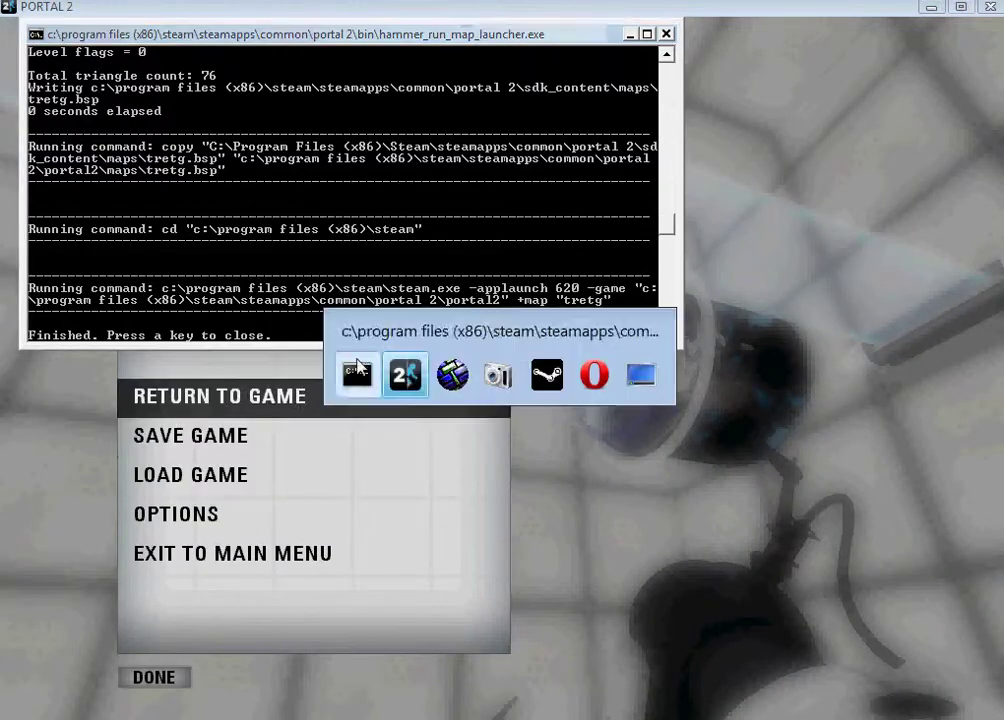
key(alt+Tab)
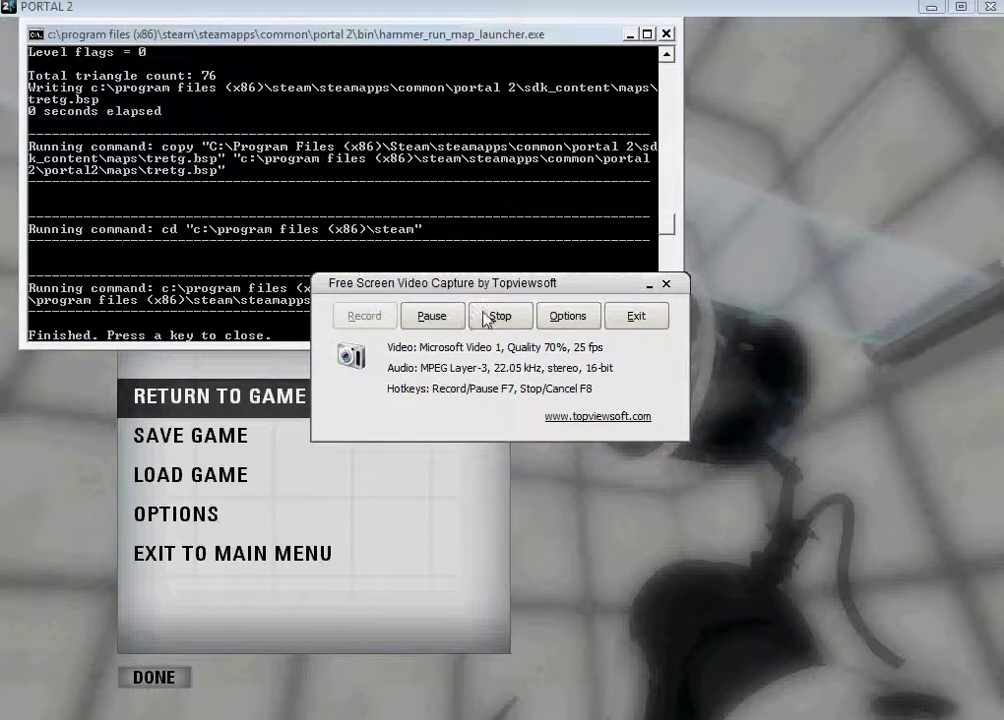